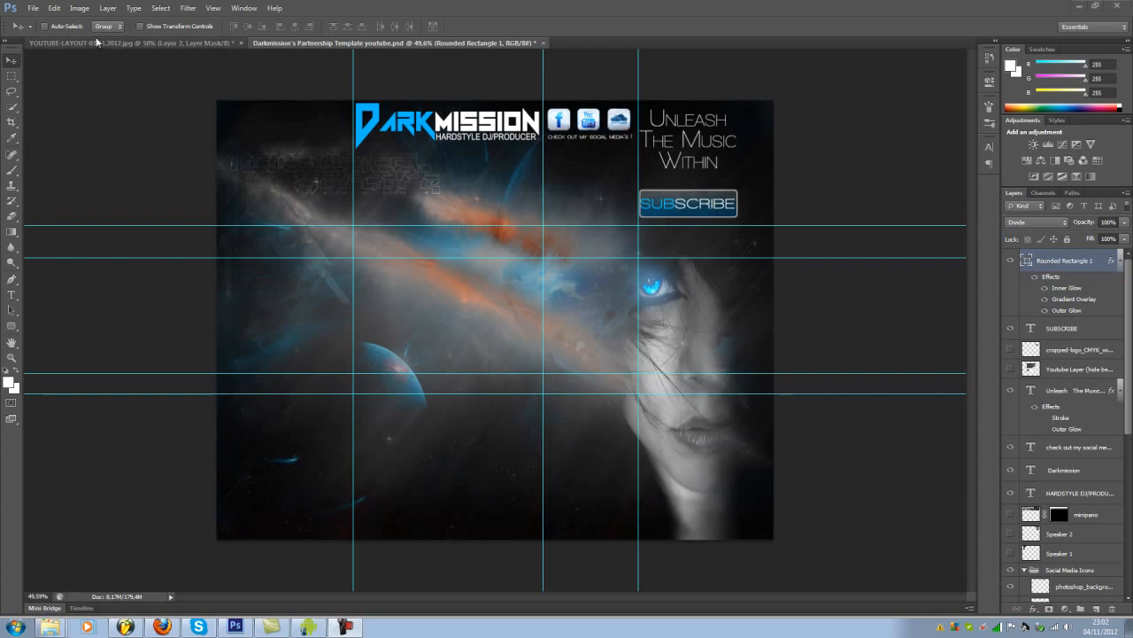
Compare the YouTube layout image with the Darkmission partnership template document
{"action": "left_click", "coordinate": [184, 44]}
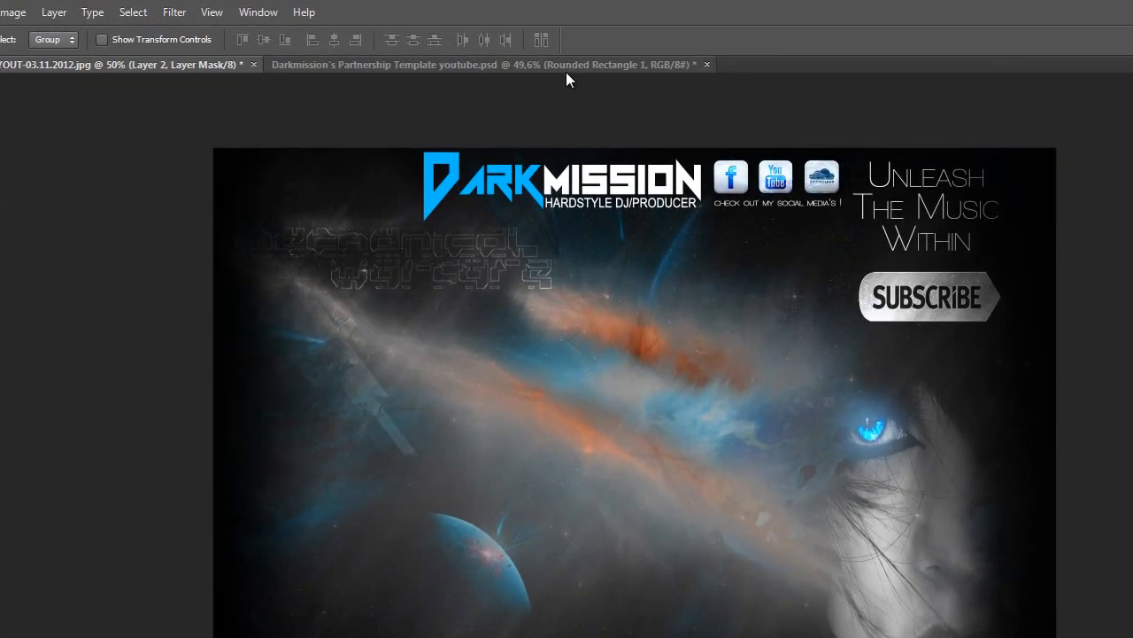
{"action": "left_click", "coordinate": [567, 73]}
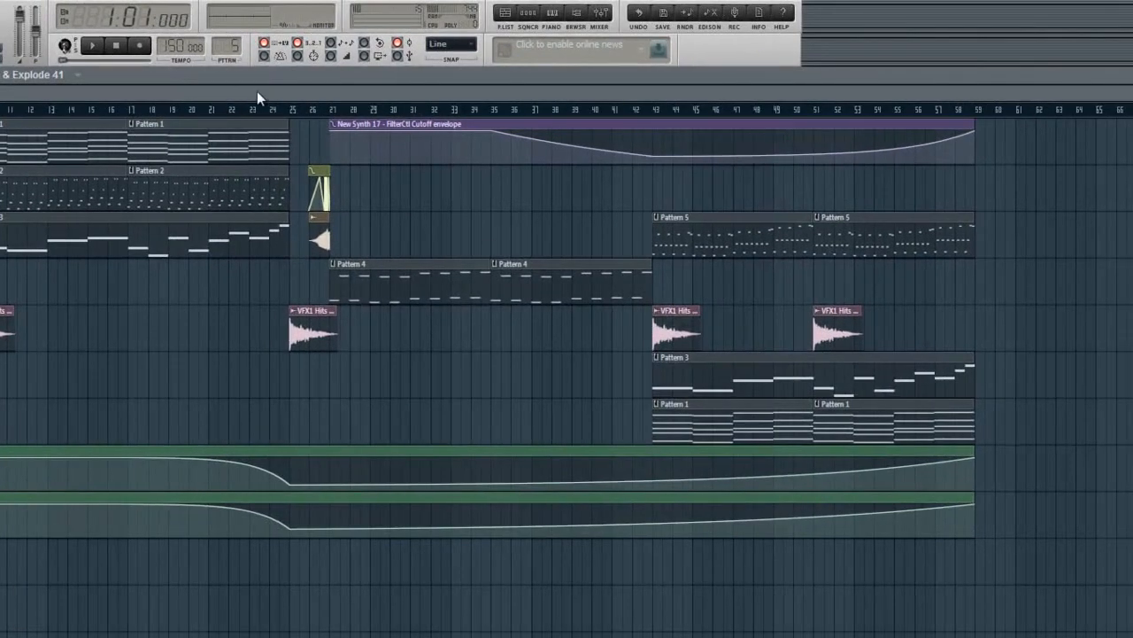
Show the Unsorted channels in the step sequencer and open the Drama Strings 1 instrument beside it
{"action": "left_click_drag", "start_coordinate": [256, 91], "coordinate": [18, 93]}
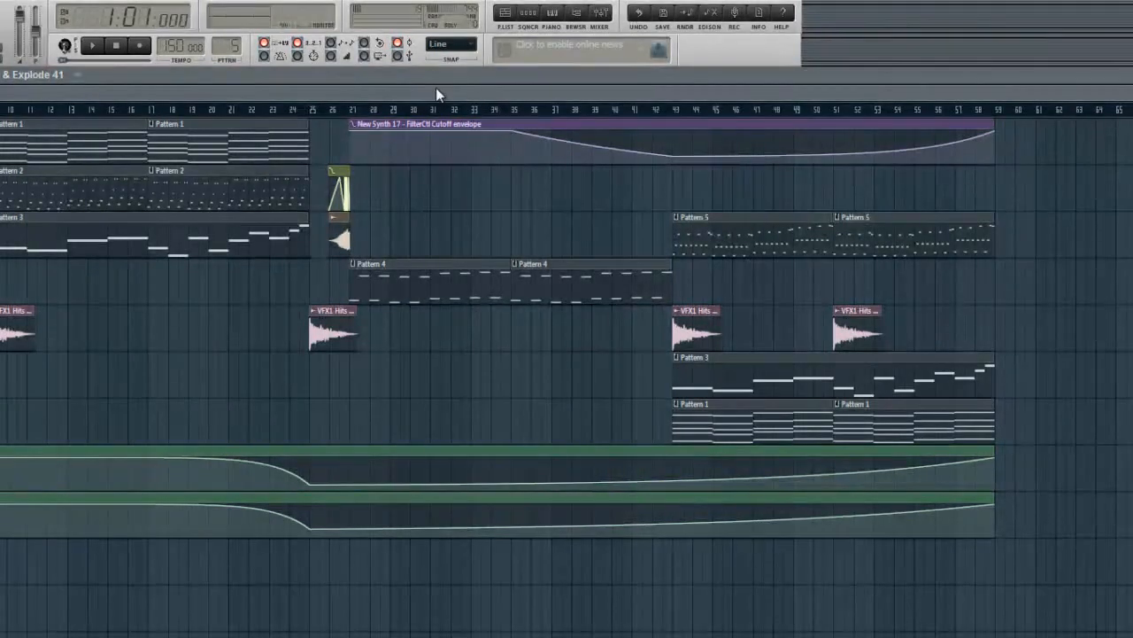
{"action": "left_click", "coordinate": [526, 17]}
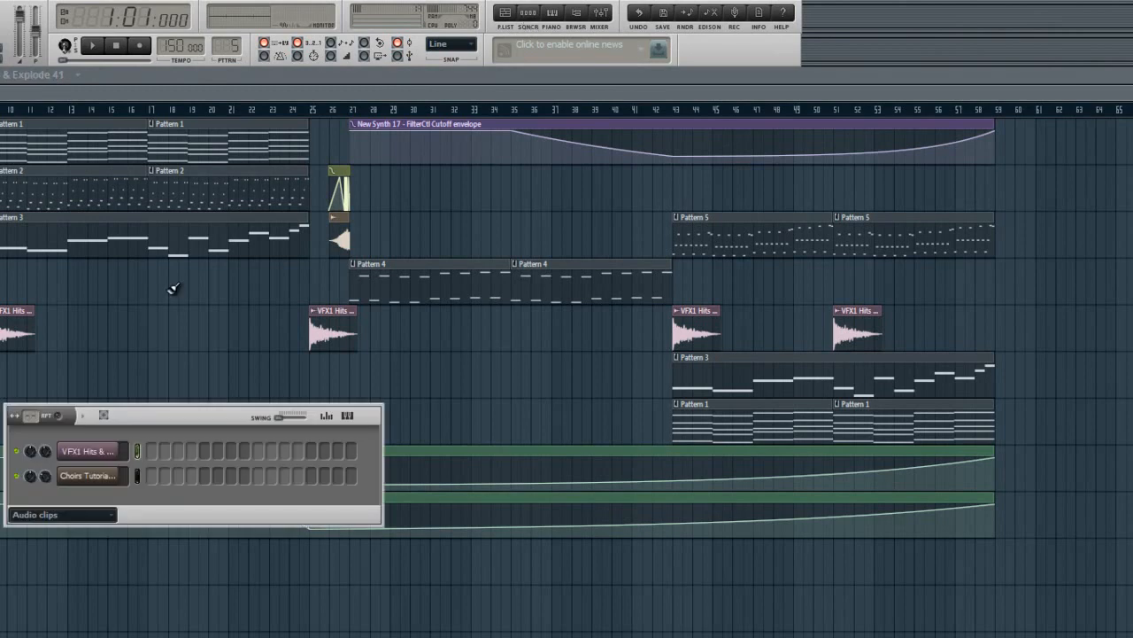
{"action": "left_click", "coordinate": [107, 519]}
{"action": "left_click", "coordinate": [85, 576]}
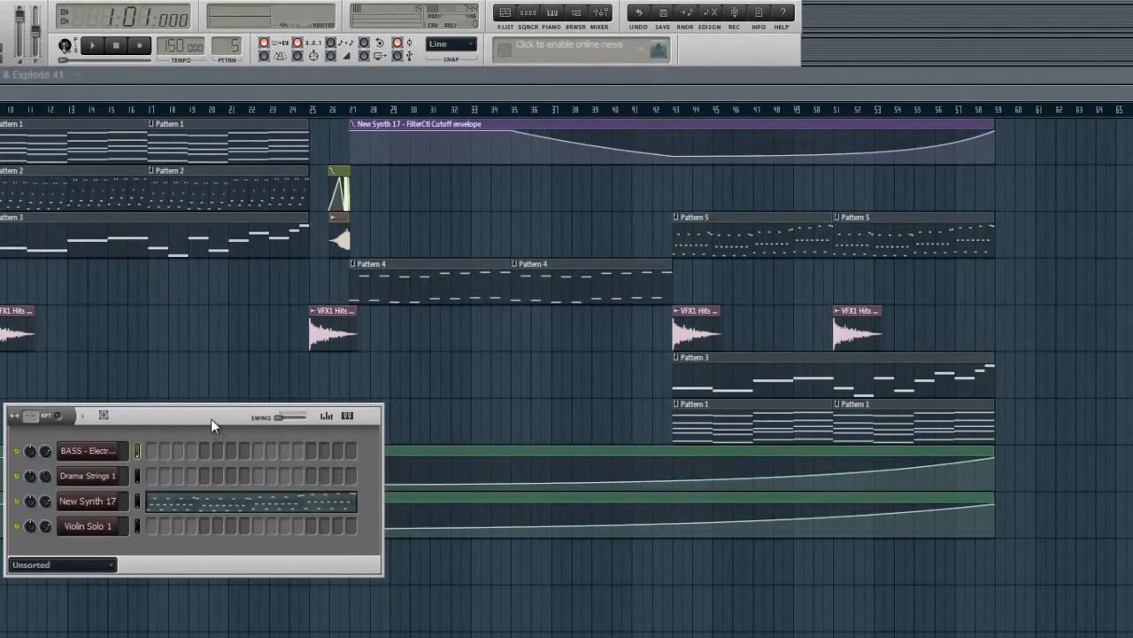
{"action": "left_click_drag", "start_coordinate": [211, 418], "coordinate": [260, 363]}
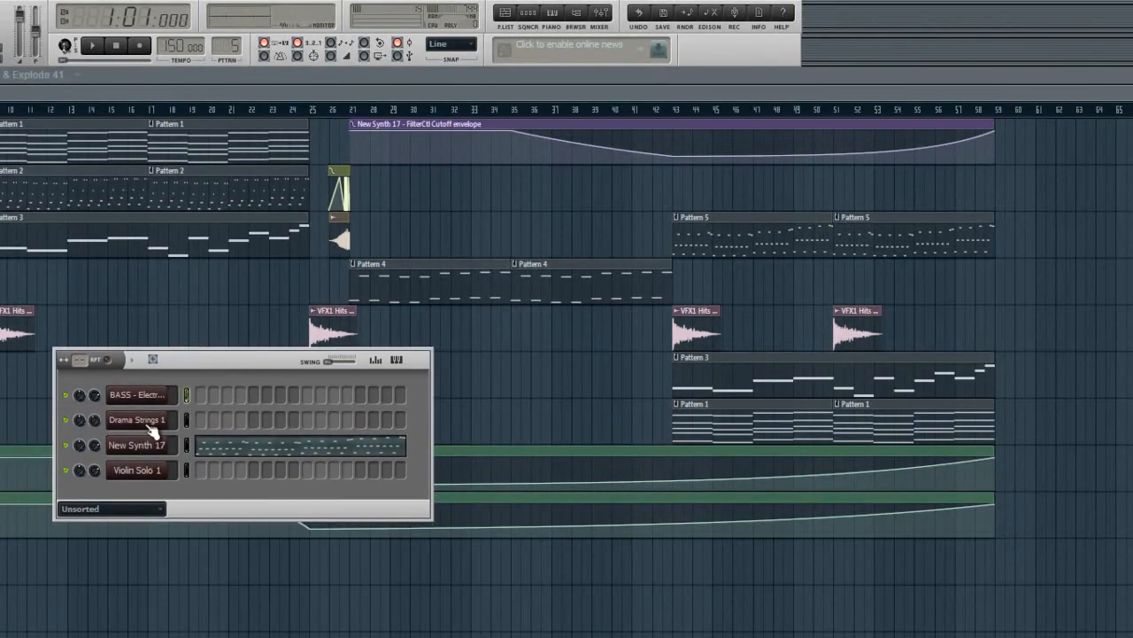
{"action": "left_click", "coordinate": [146, 421]}
{"action": "left_click_drag", "start_coordinate": [208, 176], "coordinate": [963, 204]}
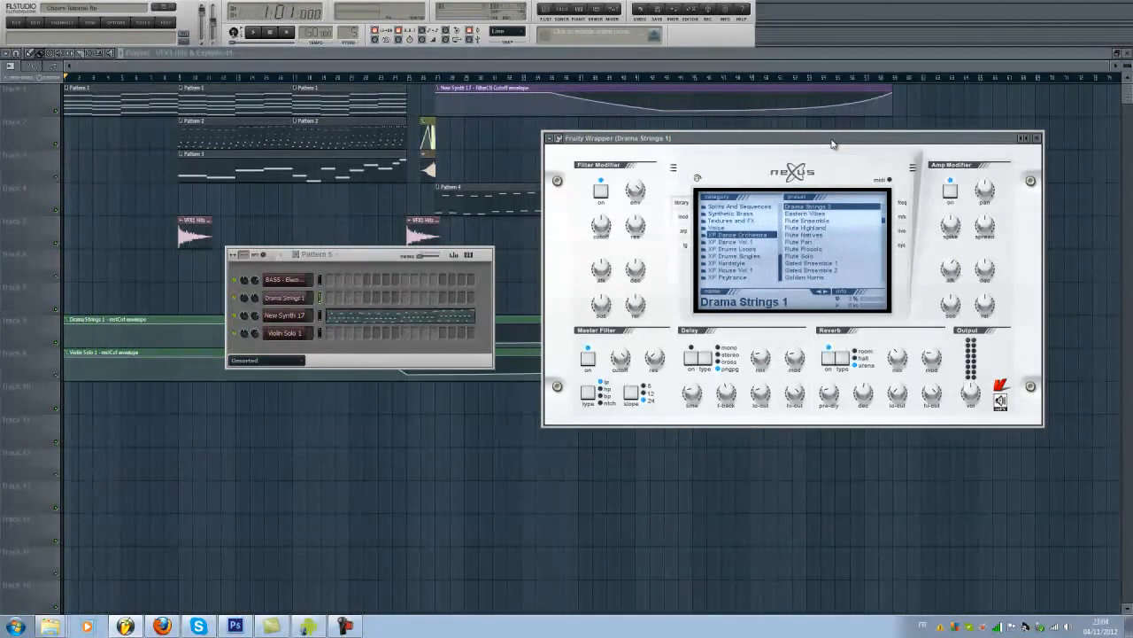
{"action": "left_click_drag", "start_coordinate": [799, 147], "coordinate": [807, 143]}
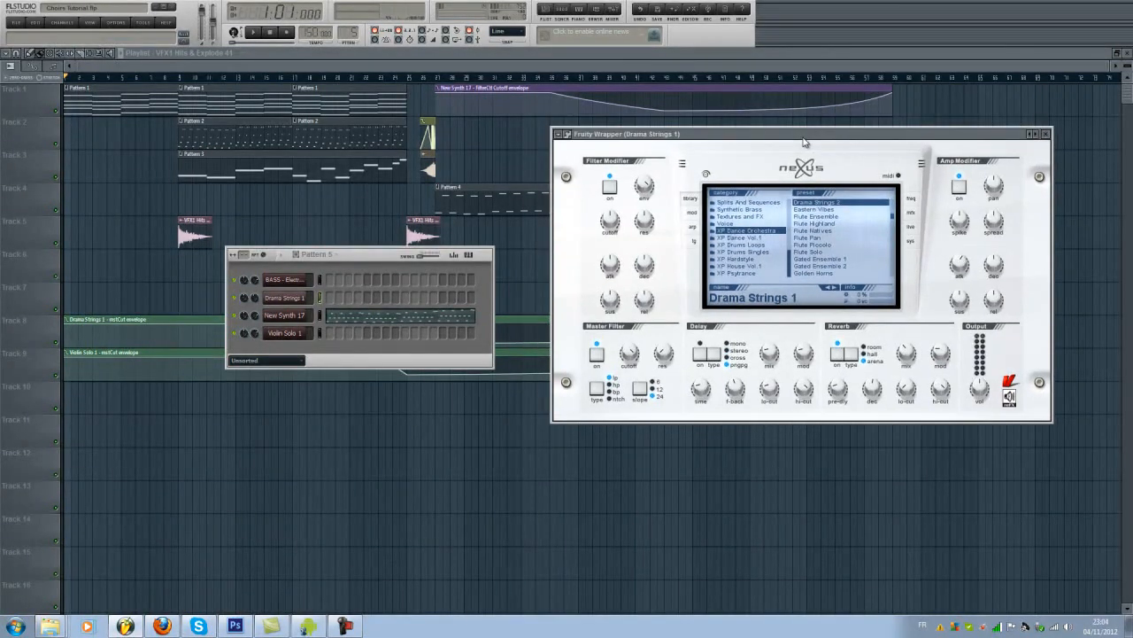
Bring the playlist back to the front and examine the arrangement closely around bars 25 to 27
{"action": "left_click", "coordinate": [338, 54]}
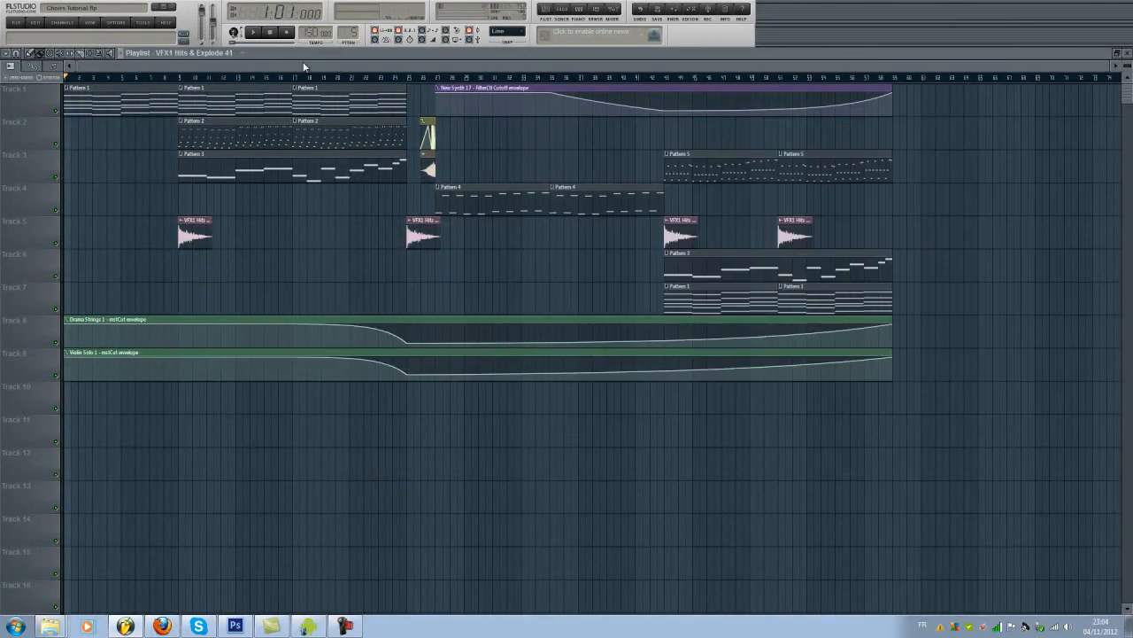
{"action": "left_click", "coordinate": [257, 78]}
{"action": "mouse_move", "coordinate": [98, 78]}
{"action": "left_mouse_down"}
{"action": "mouse_move", "coordinate": [60, 78]}
{"action": "mouse_move", "coordinate": [141, 67]}
{"action": "mouse_move", "coordinate": [1, 61]}
{"action": "left_mouse_up"}
{"action": "double_click", "coordinate": [188, 238]}
{"action": "key", "text": "Escape"}
{"action": "scroll", "coordinate": [432, 153], "scroll_direction": "up", "scroll_amount": 5}
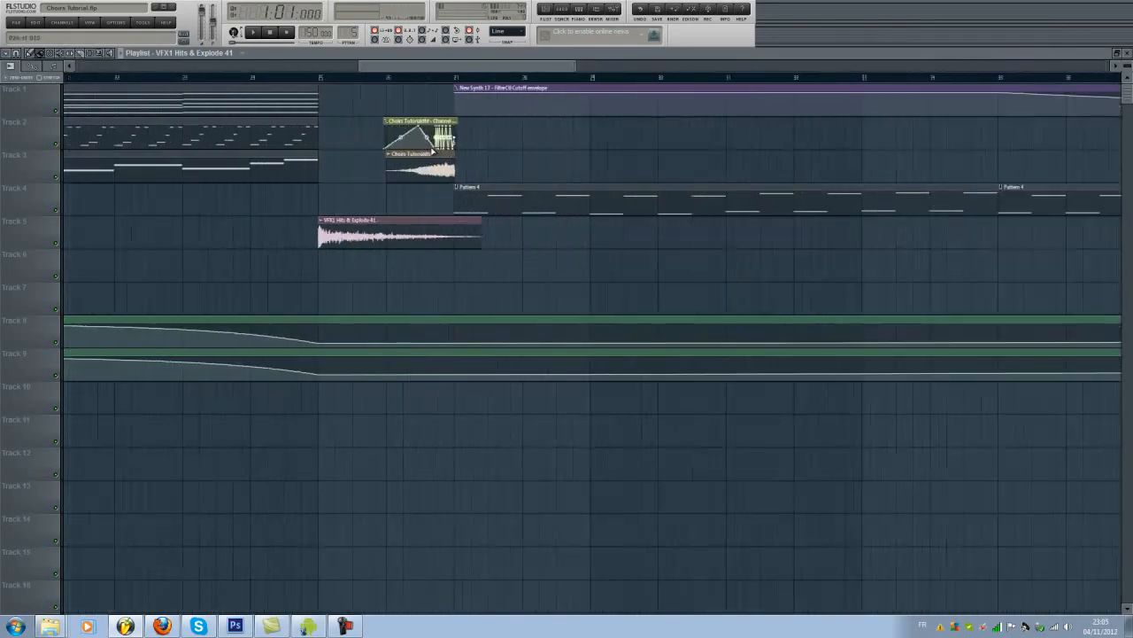
{"action": "scroll", "coordinate": [432, 153], "scroll_direction": "down", "scroll_amount": 5}
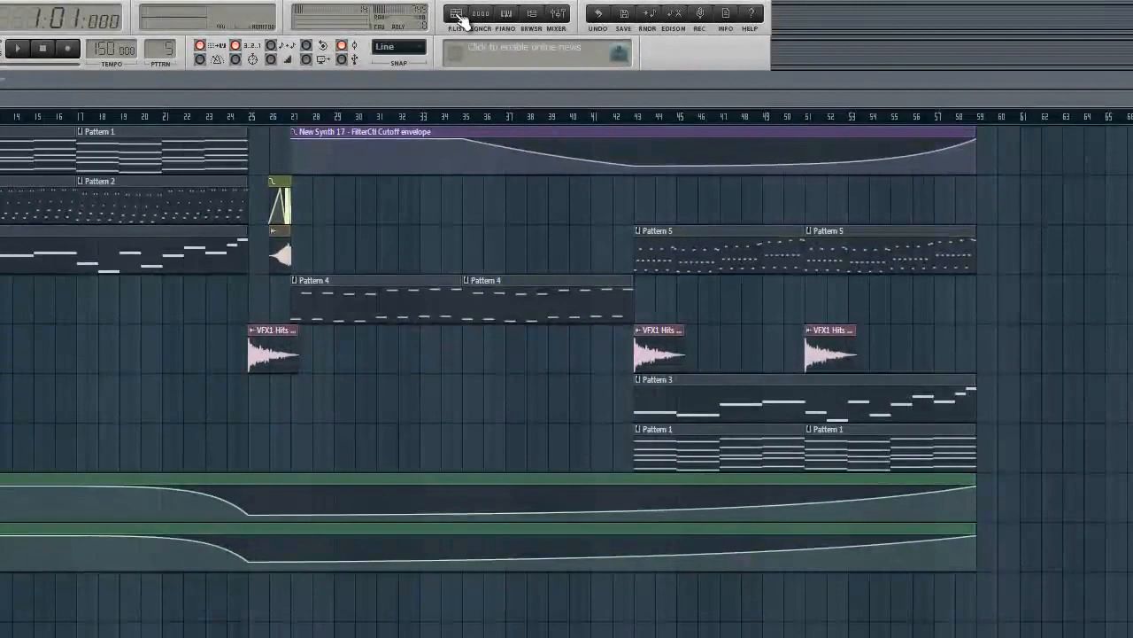
Open the Drama Strings 1 instrument from the Unsorted channels and browse its XP Dance Orchestra presets around Drama Strings
{"action": "left_click", "coordinate": [480, 13]}
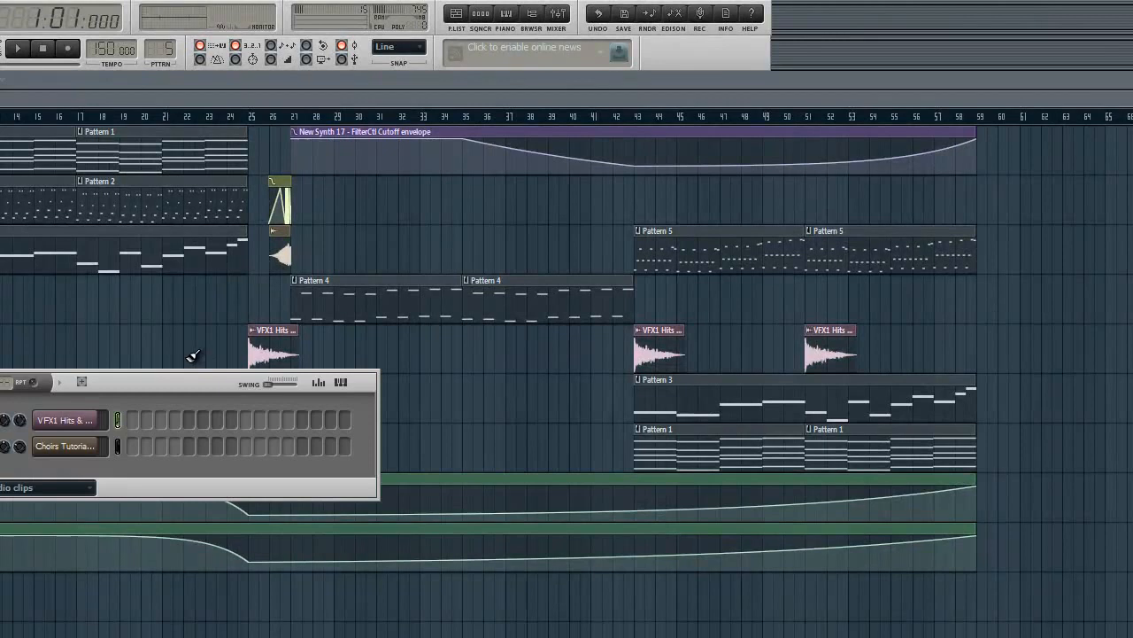
{"action": "left_click", "coordinate": [56, 556]}
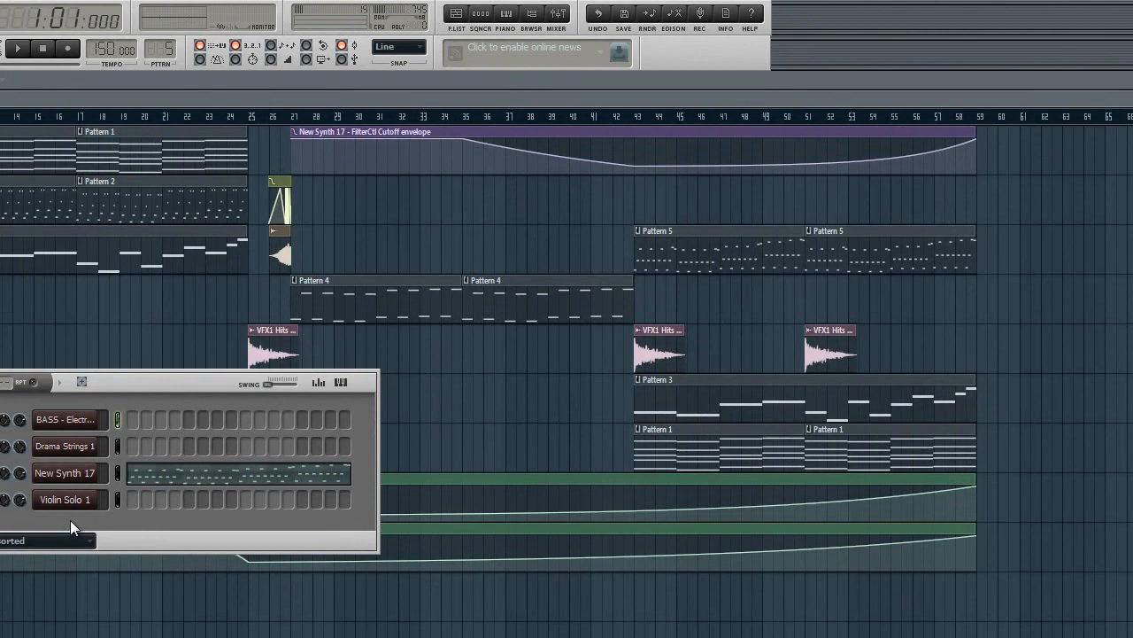
{"action": "left_click", "coordinate": [87, 452]}
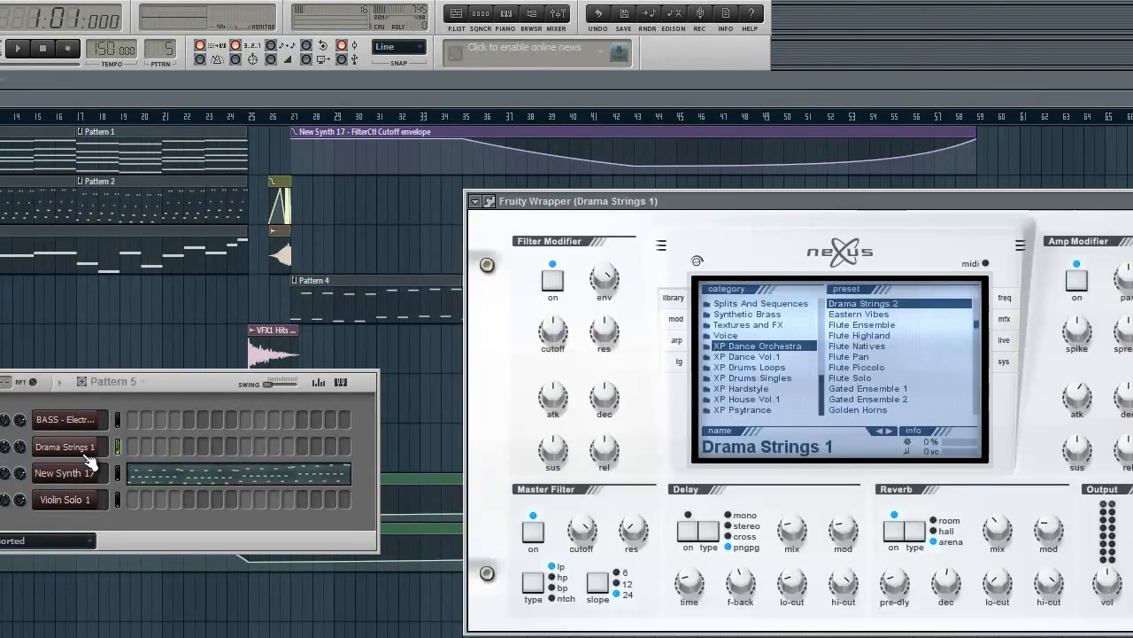
{"action": "left_click_drag", "start_coordinate": [765, 207], "coordinate": [554, 232]}
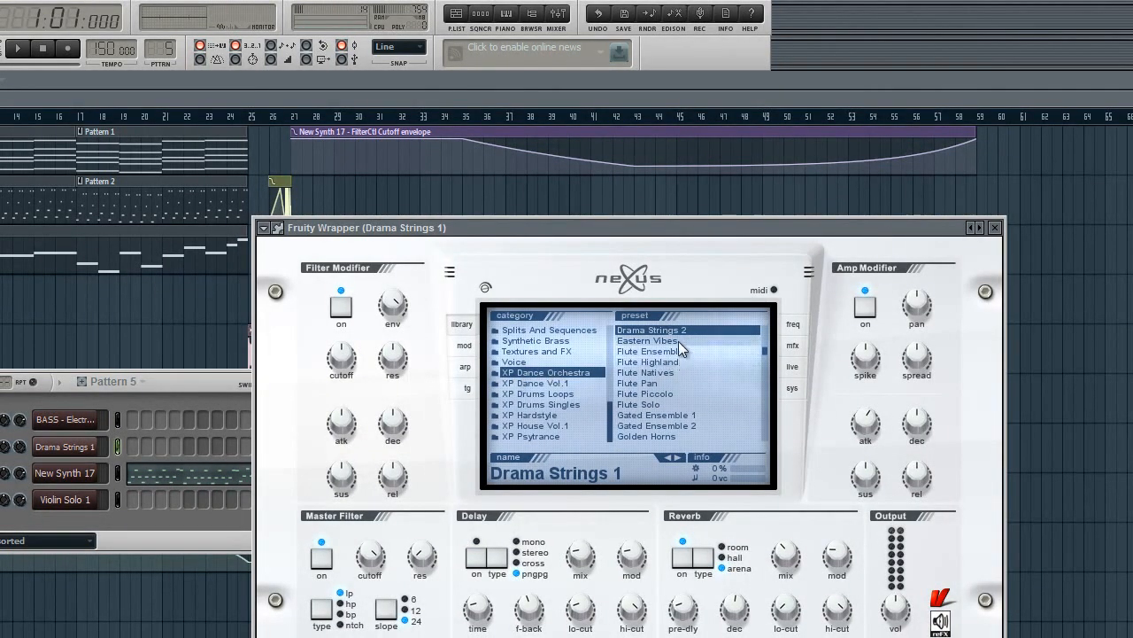
{"action": "scroll", "coordinate": [679, 354], "scroll_direction": "up", "scroll_amount": 4}
{"action": "scroll", "coordinate": [677, 375], "scroll_direction": "down", "scroll_amount": 2}
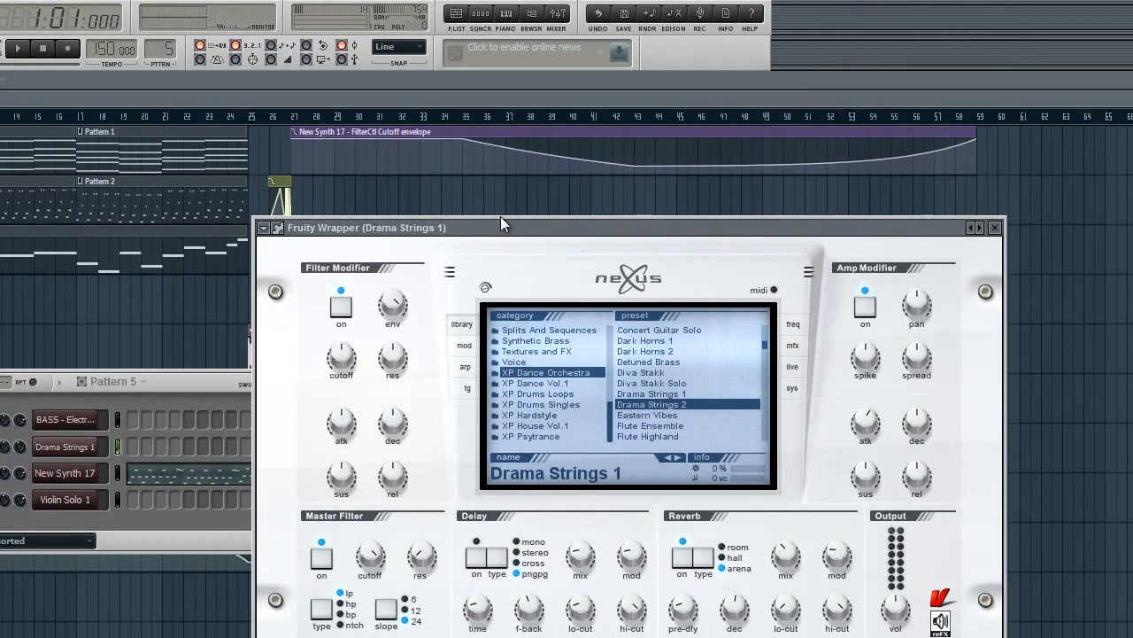
{"action": "left_click_drag", "start_coordinate": [515, 228], "coordinate": [521, 232]}
Adjust the filter modifier envelope and amp modifier attack of Drama Strings 1, and close the instrument
{"action": "mouse_move", "coordinate": [401, 333]}
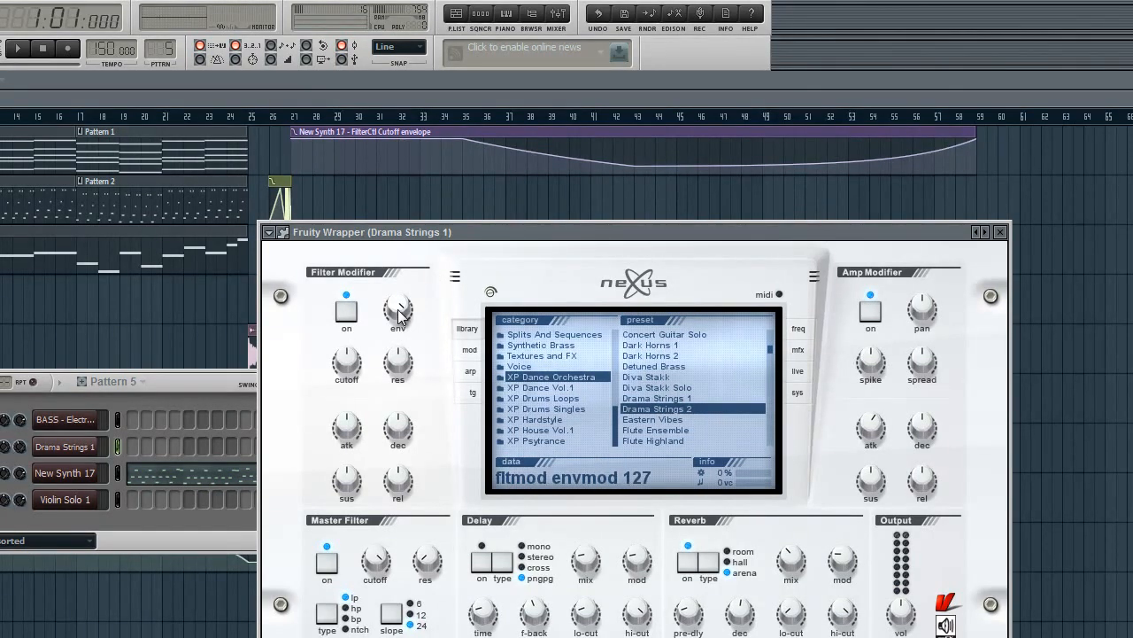
{"action": "left_click_drag", "start_coordinate": [398, 310], "coordinate": [423, 134]}
{"action": "left_click_drag", "start_coordinate": [401, 313], "coordinate": [396, 250]}
{"action": "left_click_drag", "start_coordinate": [394, 317], "coordinate": [396, 412]}
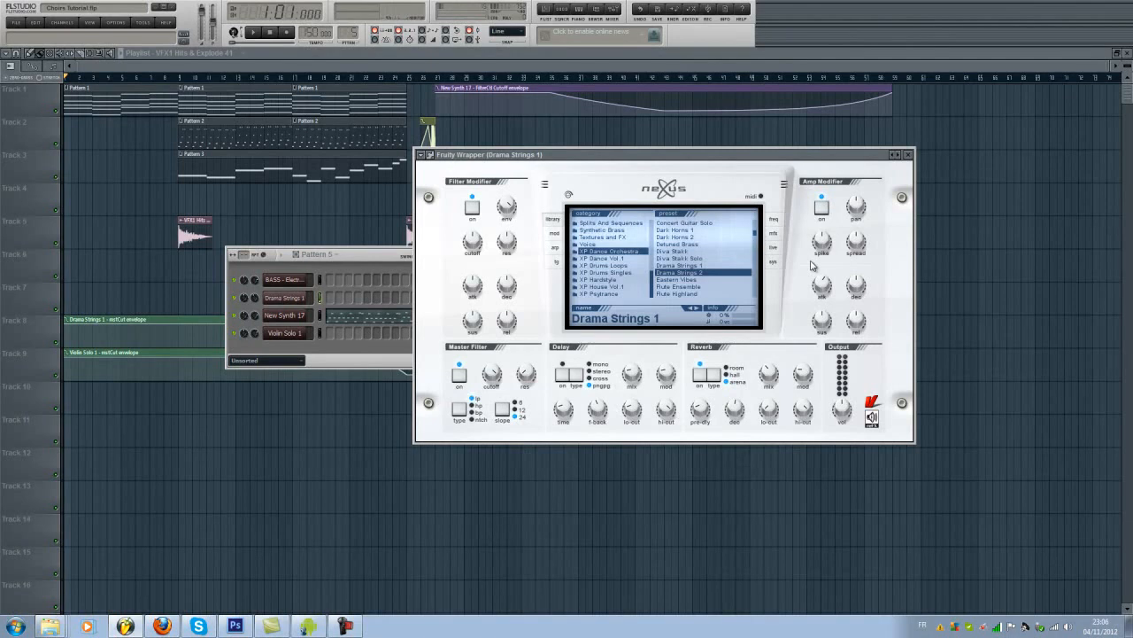
{"action": "mouse_move", "coordinate": [848, 300]}
{"action": "left_click_drag", "start_coordinate": [824, 281], "coordinate": [825, 287]}
{"action": "left_click", "coordinate": [908, 154]}
Open the Violin Solo 1 instrument, play a test note, examine its filter and amp settings, and close it
{"action": "left_click", "coordinate": [299, 340]}
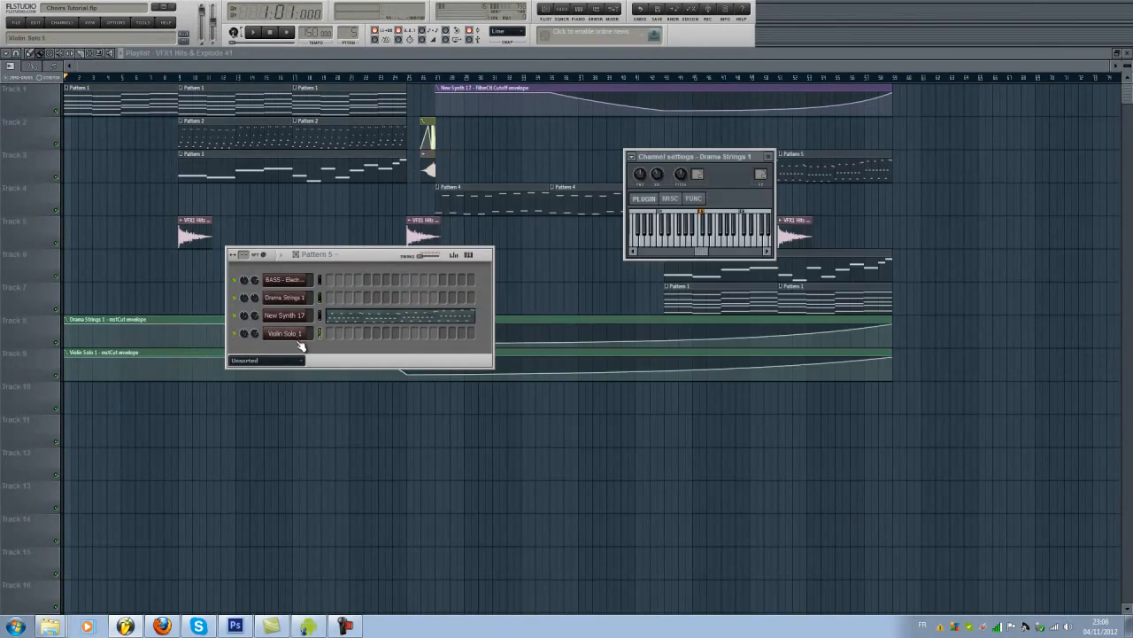
{"action": "left_click_drag", "start_coordinate": [482, 179], "coordinate": [758, 193]}
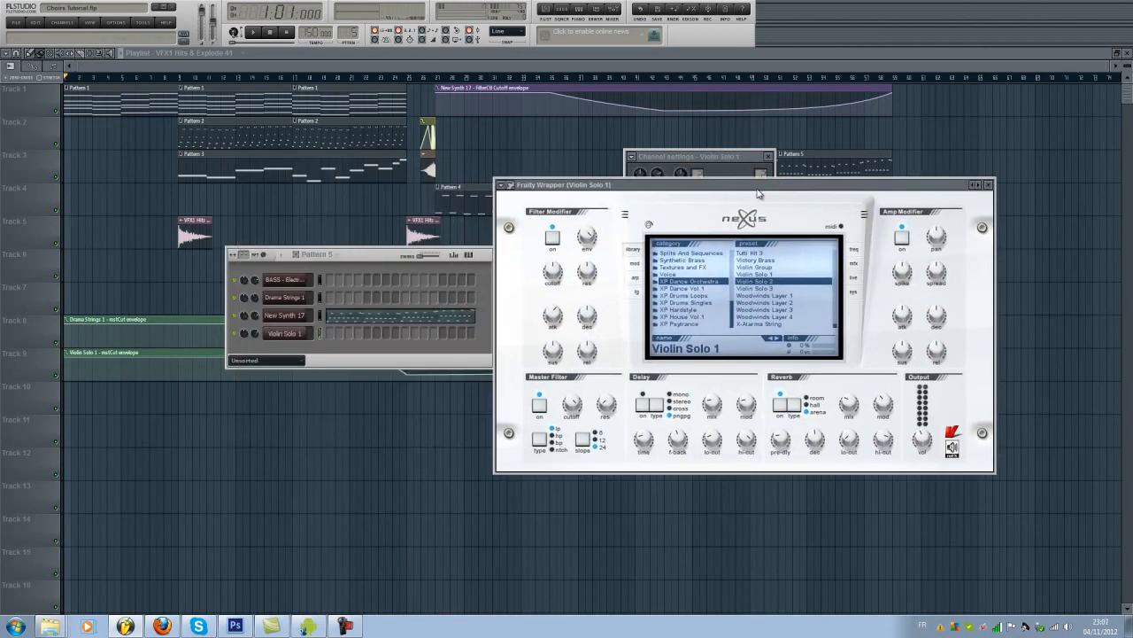
{"action": "key", "text": "v"}
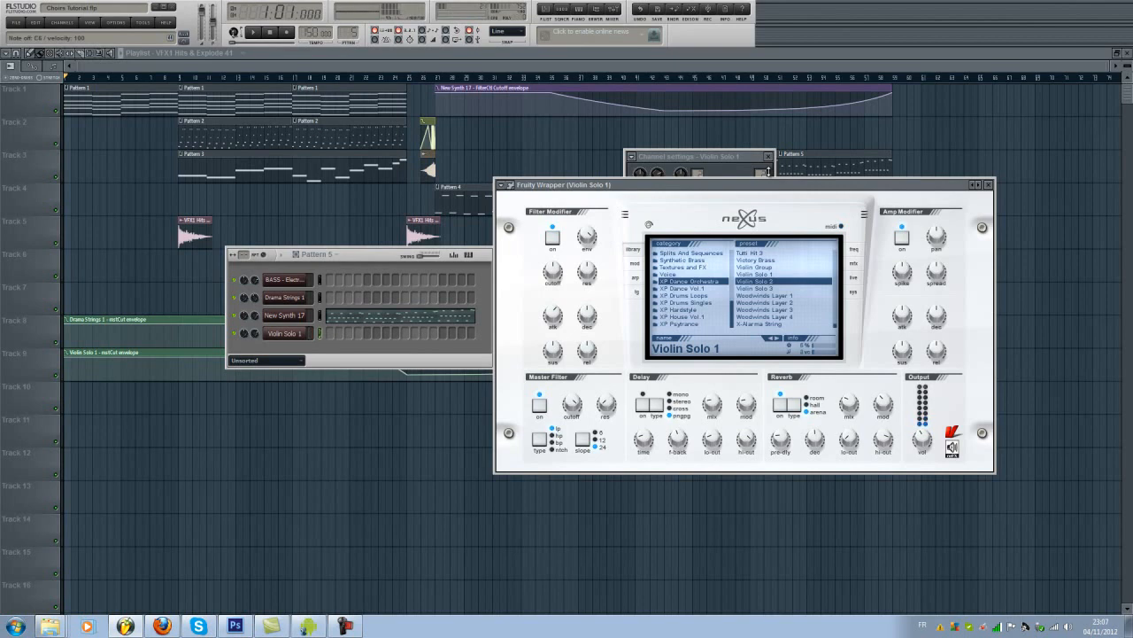
{"action": "left_click_drag", "start_coordinate": [754, 185], "coordinate": [722, 189]}
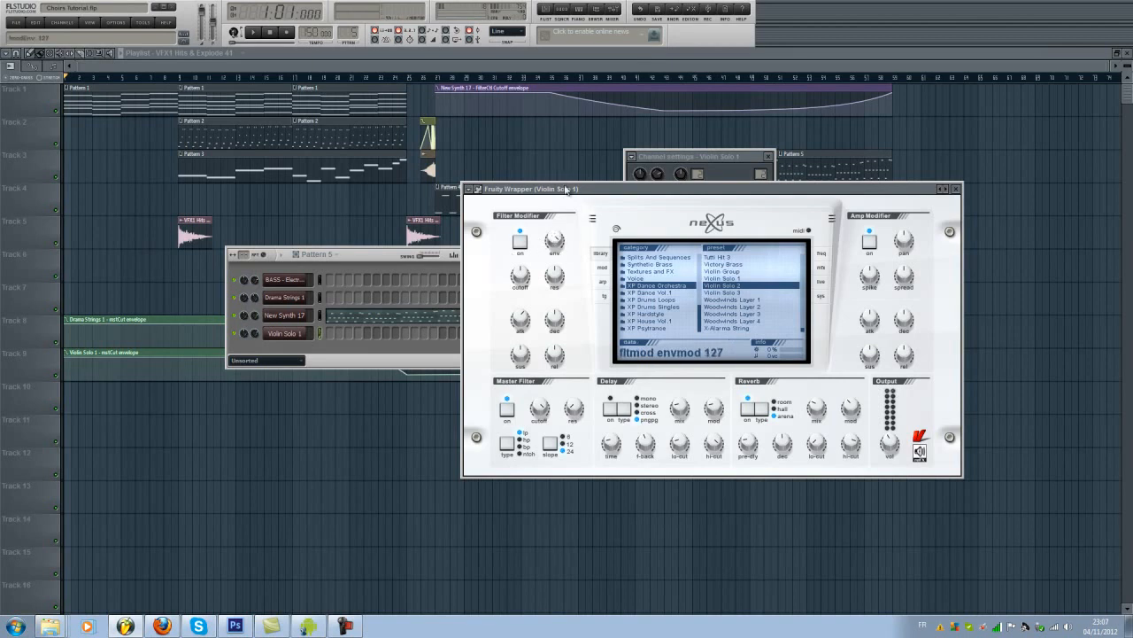
{"action": "mouse_move", "coordinate": [871, 327]}
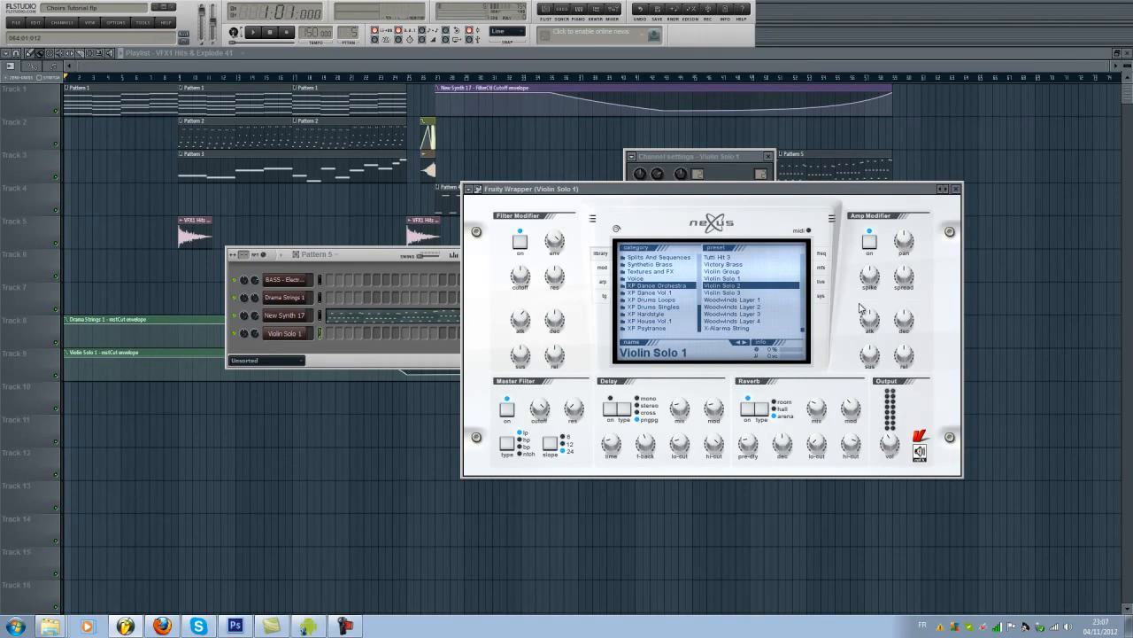
{"action": "left_click", "coordinate": [956, 190]}
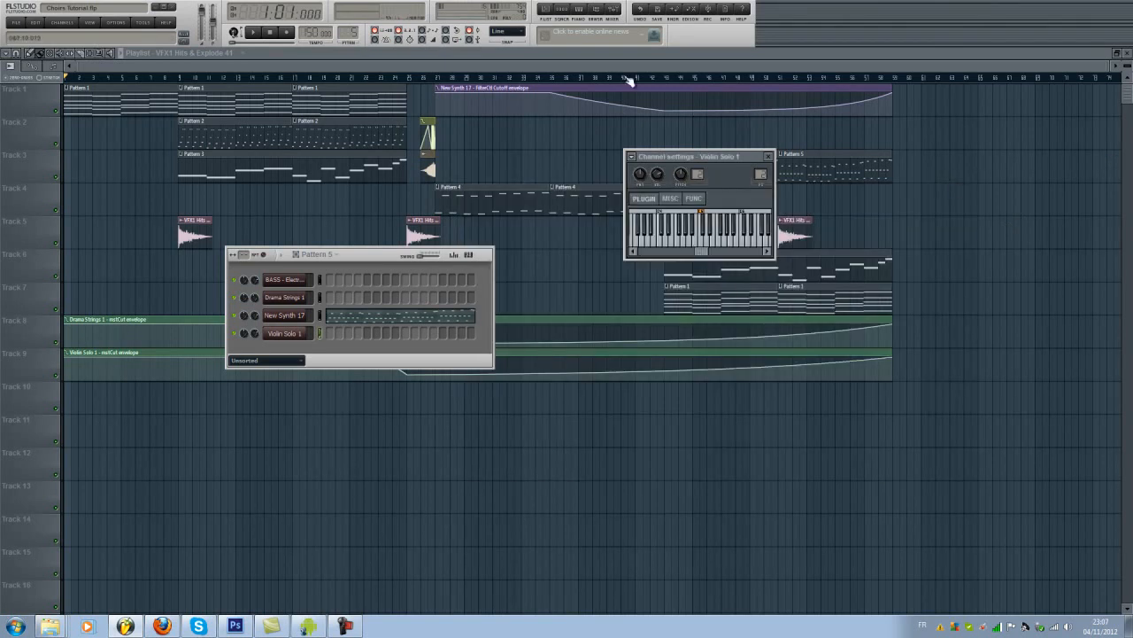
Open the mixer at the reFX Nexus track used by Violin Solo 1 and view its Fruity Parametric EQ 2
{"action": "left_click", "coordinate": [614, 11]}
{"action": "left_click", "coordinate": [760, 173]}
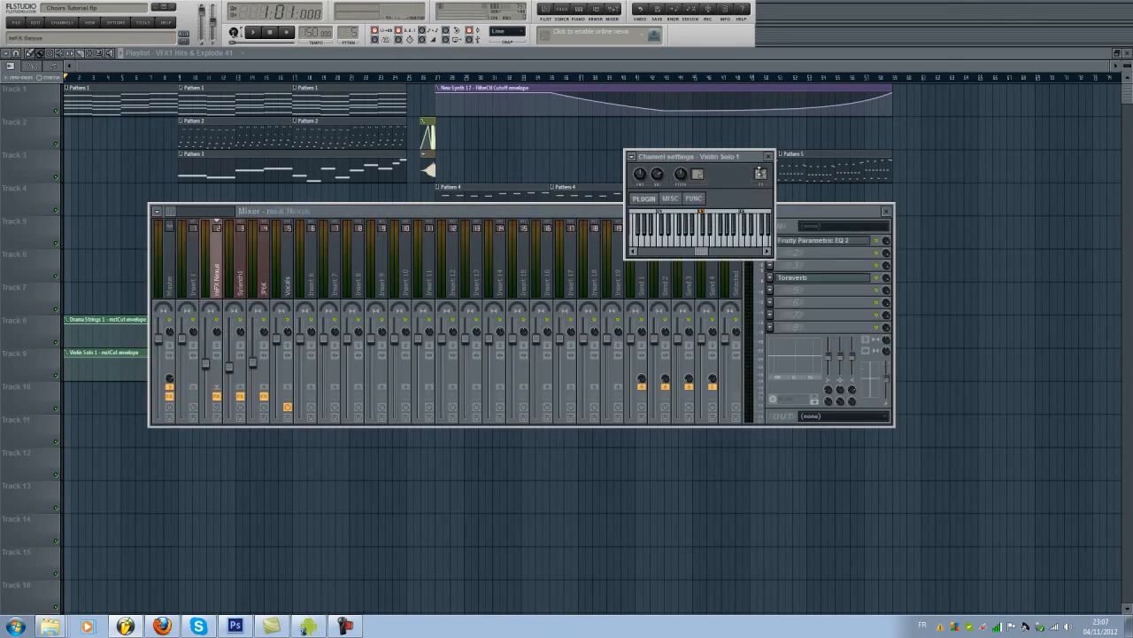
{"action": "left_click_drag", "start_coordinate": [746, 158], "coordinate": [1012, 110]}
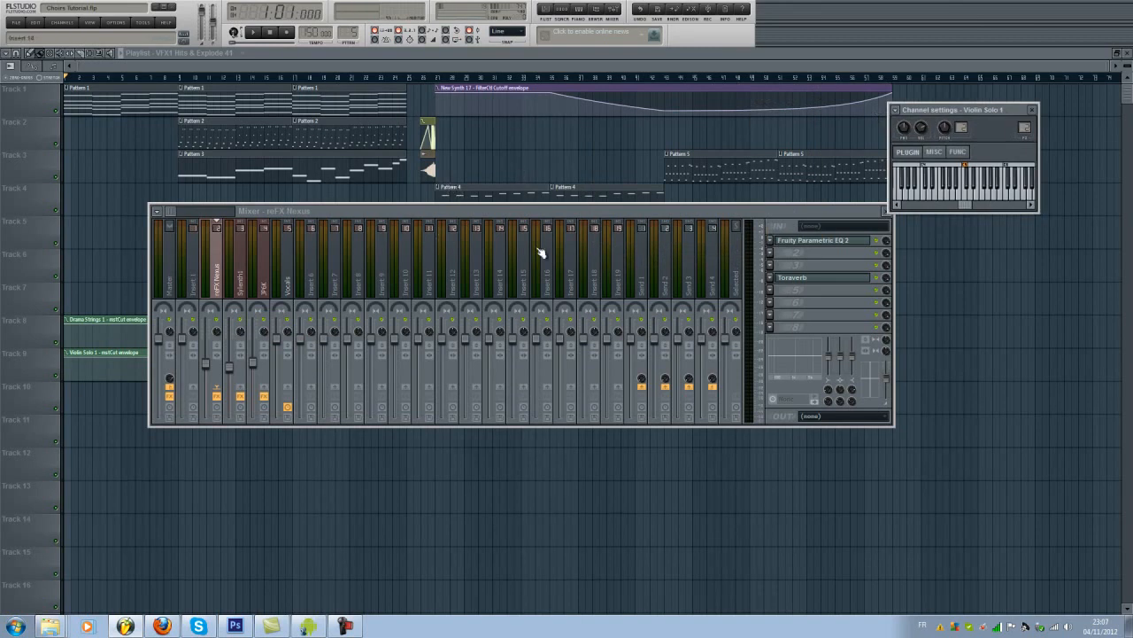
{"action": "left_click_drag", "start_coordinate": [525, 217], "coordinate": [530, 255]}
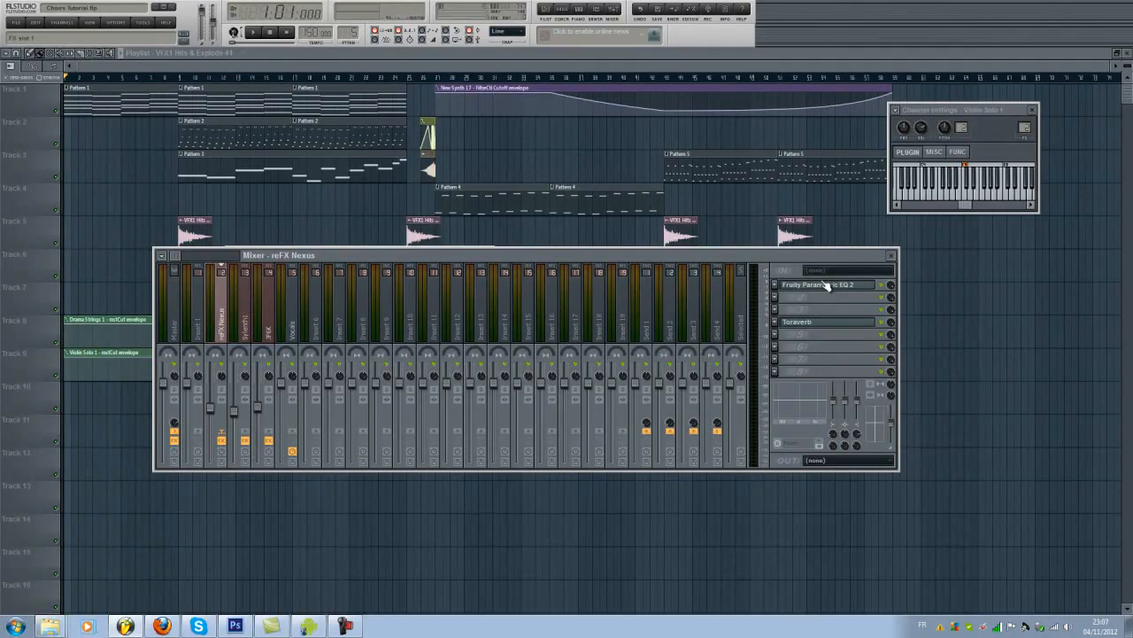
{"action": "left_click", "coordinate": [793, 288]}
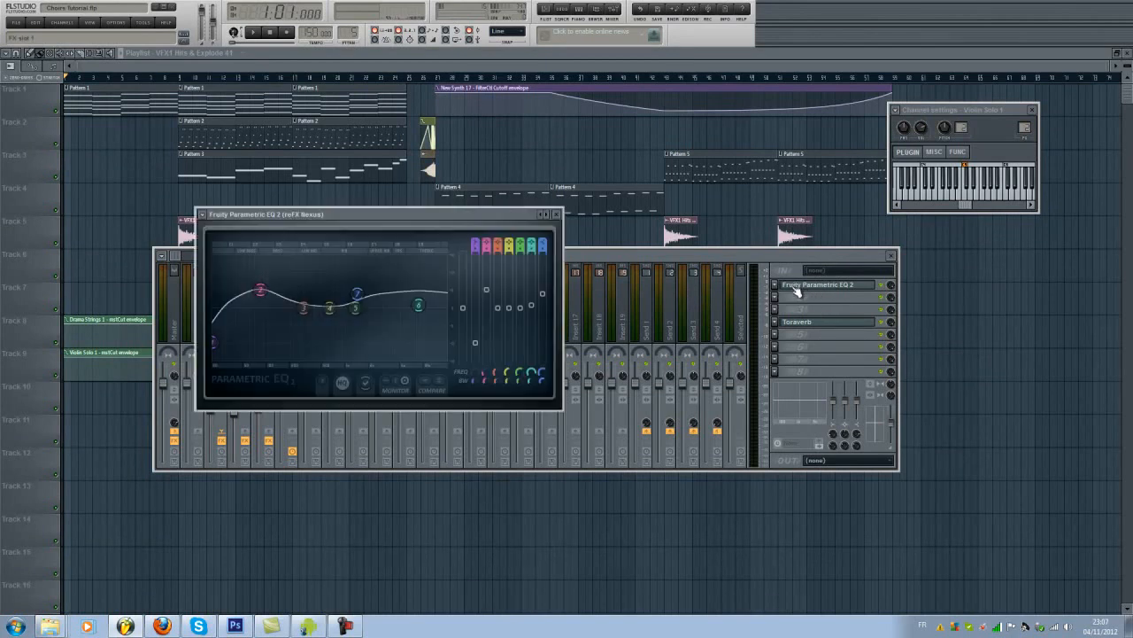
Replace the equalizer on the reFX Nexus track with a fresh Fruity Parametric EQ 2
{"action": "right_click", "coordinate": [782, 293]}
{"action": "mouse_move", "coordinate": [807, 298]}
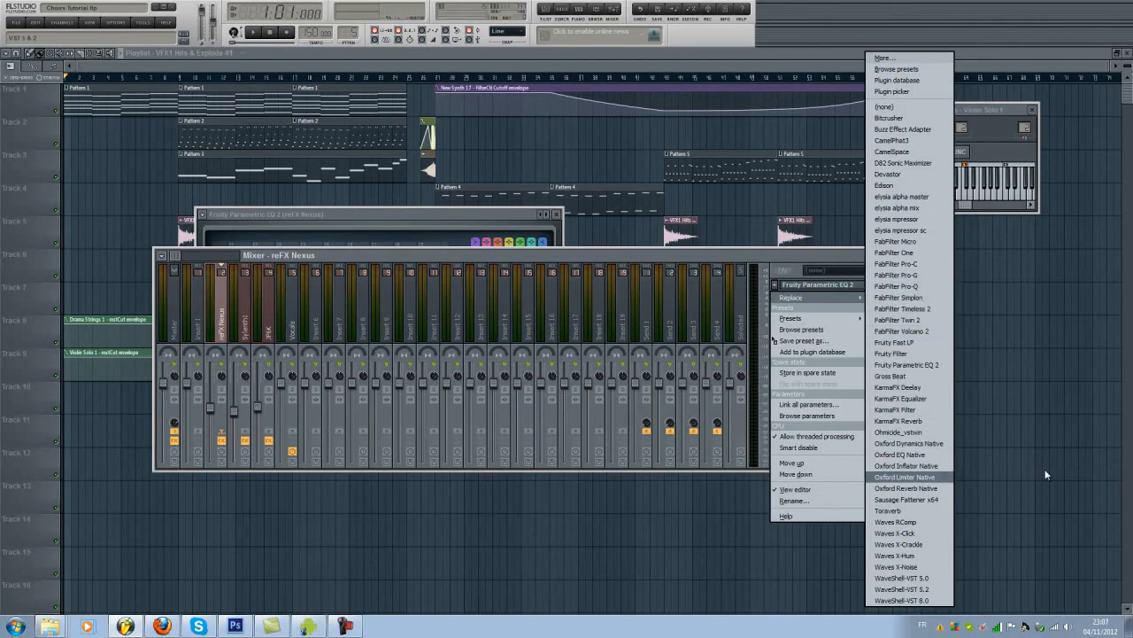
{"action": "left_click", "coordinate": [900, 365]}
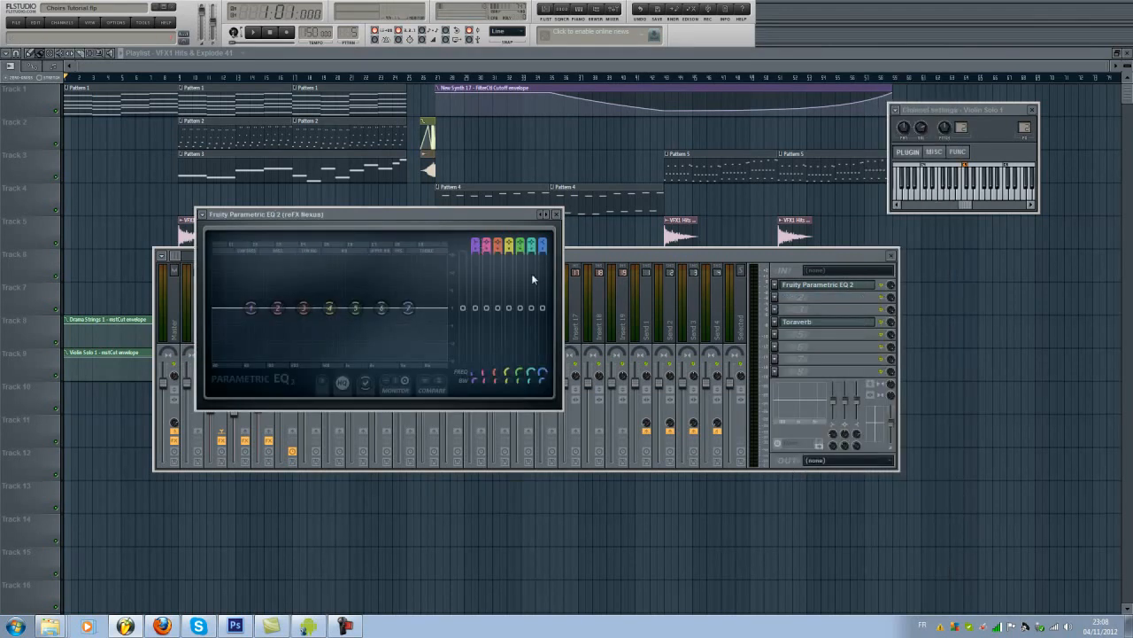
Boost band 2 of the equalizer by about 5.1 dB and adjust the width of its curve
{"action": "left_click_drag", "start_coordinate": [507, 213], "coordinate": [537, 229]}
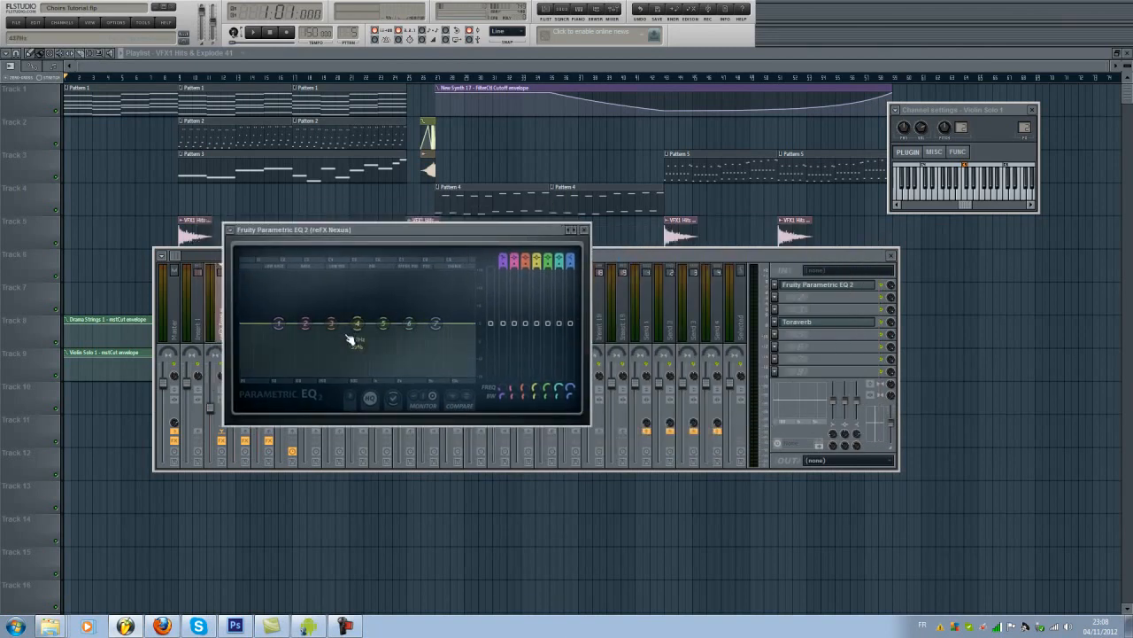
{"action": "mouse_move", "coordinate": [386, 230]}
{"action": "left_mouse_down"}
{"action": "mouse_move", "coordinate": [318, 230]}
{"action": "mouse_move", "coordinate": [404, 240]}
{"action": "left_mouse_up"}
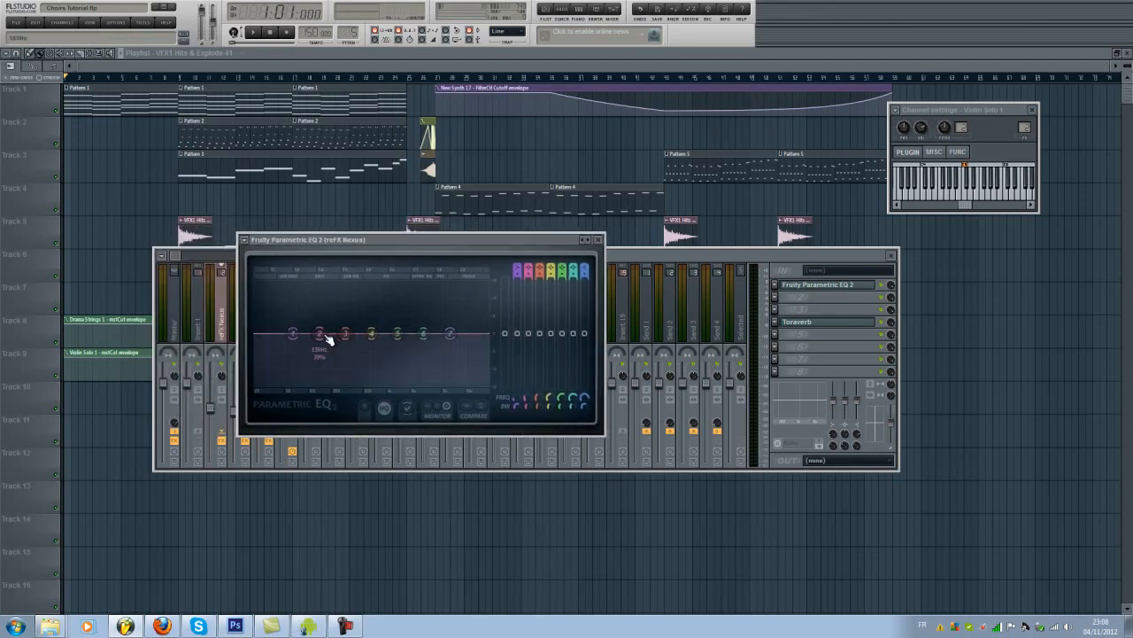
{"action": "left_click_drag", "start_coordinate": [321, 333], "coordinate": [317, 310]}
{"action": "scroll", "coordinate": [316, 315], "scroll_direction": "up", "scroll_amount": 5}
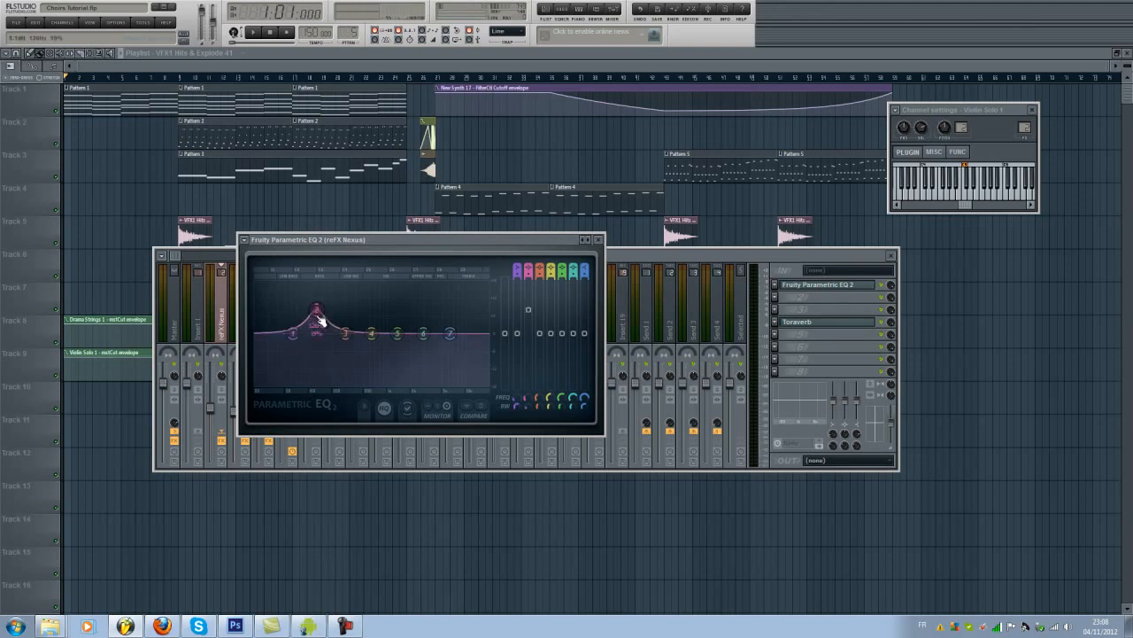
{"action": "scroll", "coordinate": [320, 320], "scroll_direction": "up", "scroll_amount": 3}
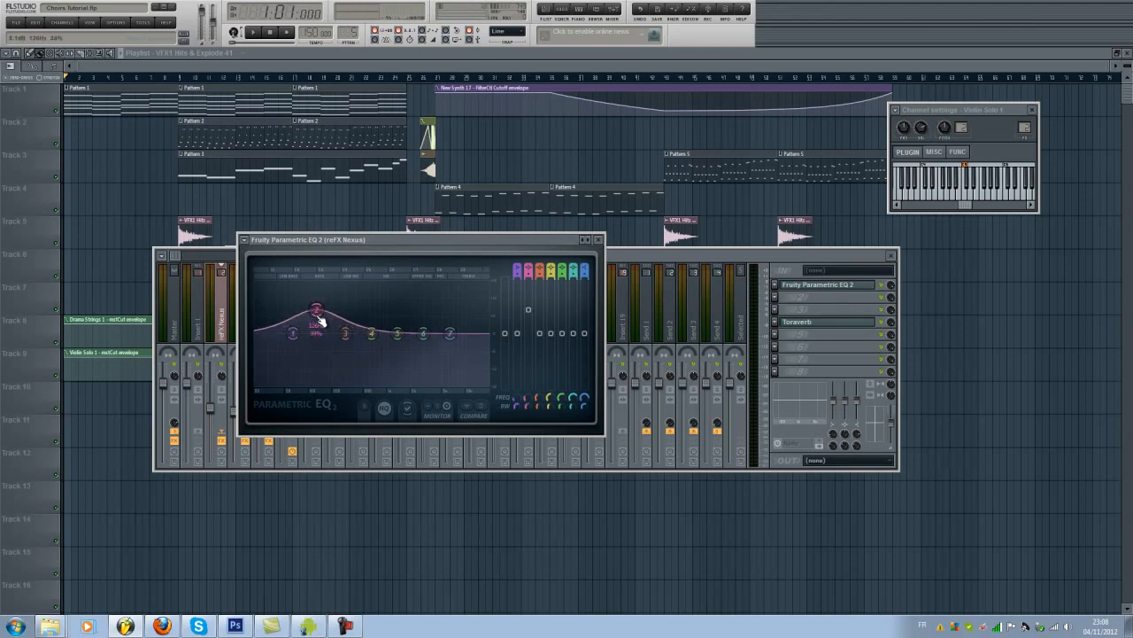
{"action": "scroll", "coordinate": [319, 319], "scroll_direction": "down", "scroll_amount": 3}
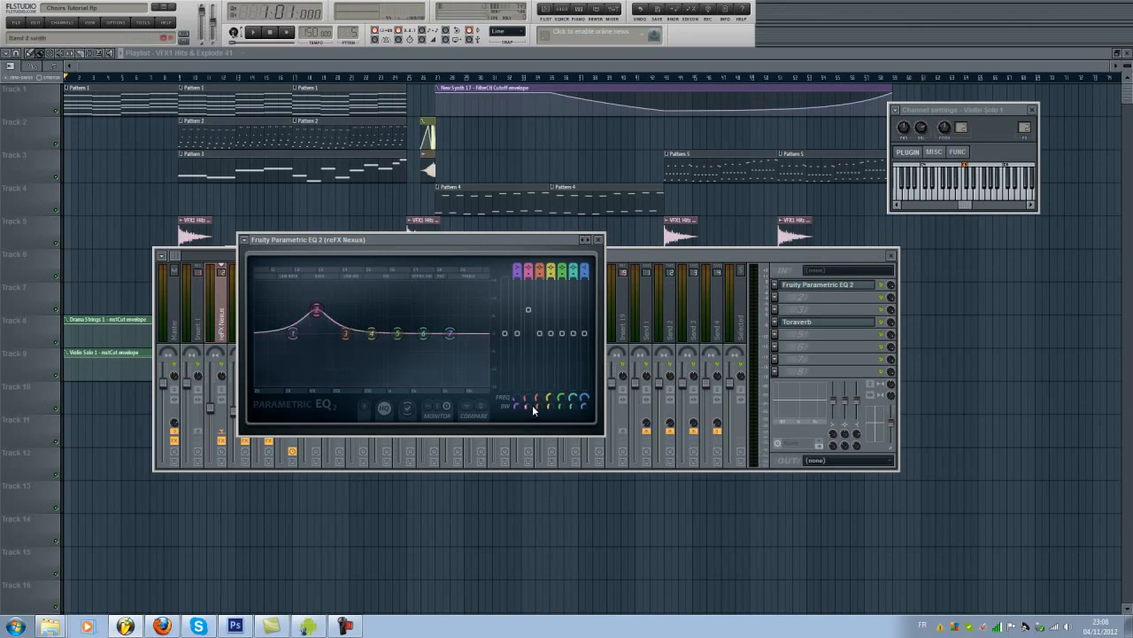
Widen the curve of equalizer band 2 and shift its boost peak slightly lower in frequency
{"action": "left_click_drag", "start_coordinate": [529, 405], "coordinate": [528, 382]}
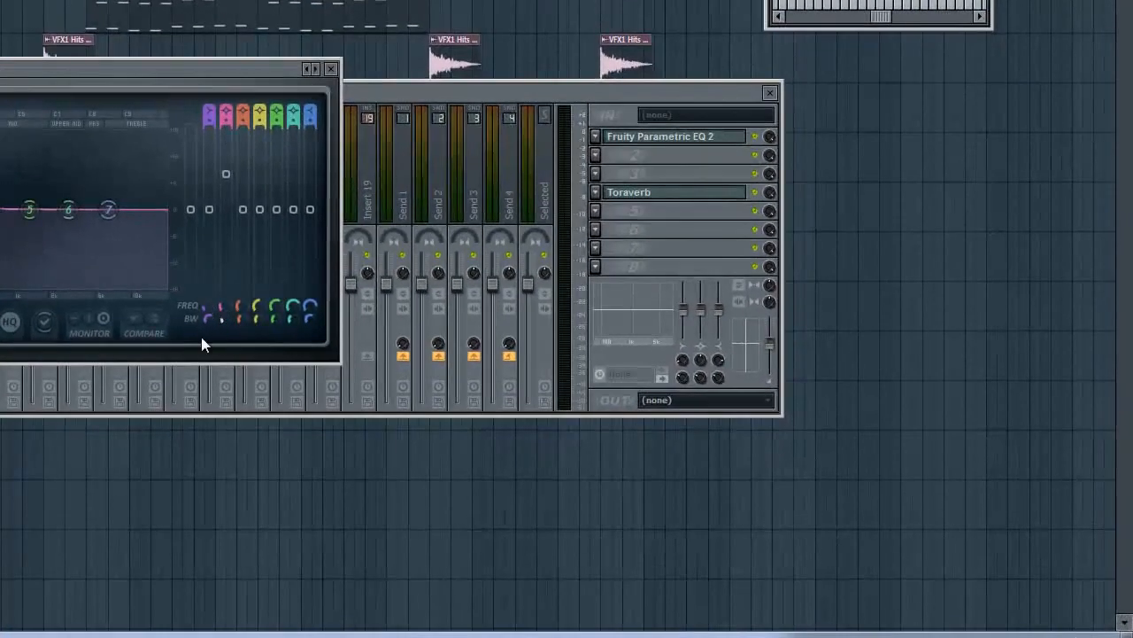
{"action": "left_click_drag", "start_coordinate": [220, 134], "coordinate": [194, 254]}
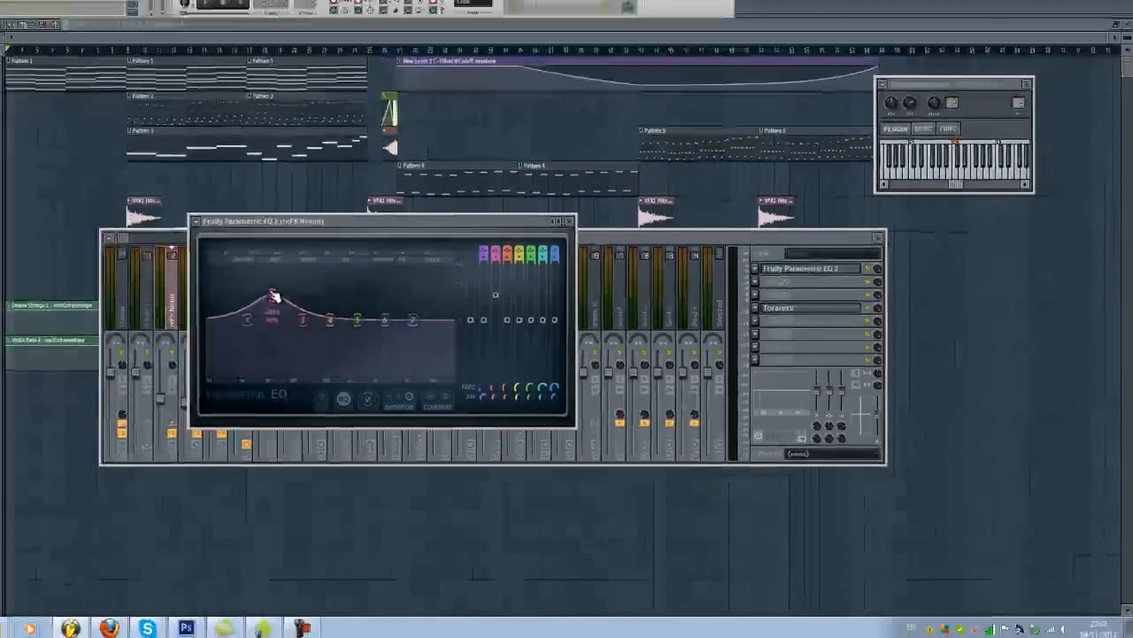
{"action": "scroll", "coordinate": [320, 311], "scroll_direction": "down", "scroll_amount": 4}
{"action": "scroll", "coordinate": [319, 310], "scroll_direction": "up", "scroll_amount": 3}
{"action": "scroll", "coordinate": [320, 311], "scroll_direction": "down", "scroll_amount": 2}
{"action": "scroll", "coordinate": [320, 311], "scroll_direction": "up", "scroll_amount": 2}
{"action": "scroll", "coordinate": [319, 310], "scroll_direction": "up", "scroll_amount": 3}
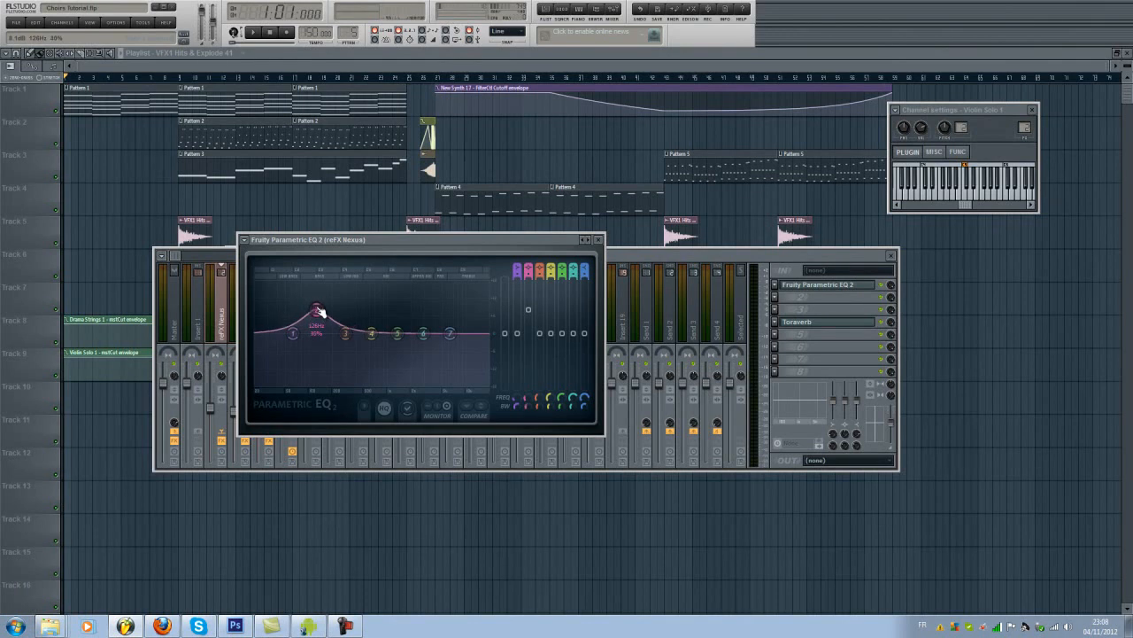
{"action": "left_click_drag", "start_coordinate": [320, 311], "coordinate": [317, 314]}
{"action": "left_click_drag", "start_coordinate": [318, 313], "coordinate": [316, 315]}
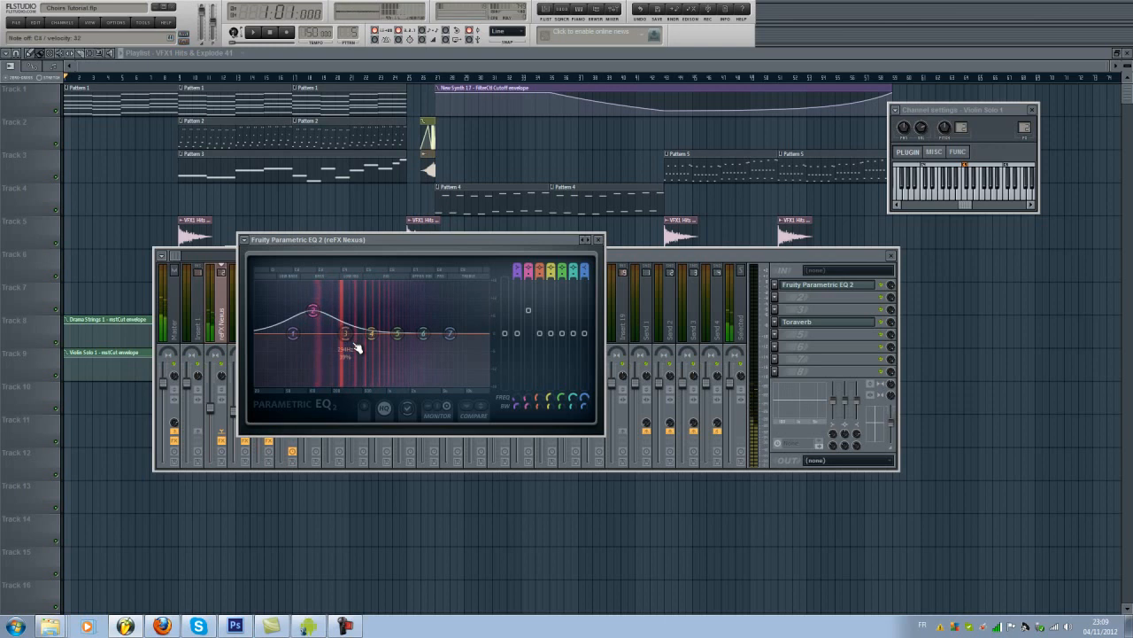
Cut the lowest frequencies with band 1, shift the band 2 boost lower, and raise bands 3 and 4 slightly
{"action": "left_click_drag", "start_coordinate": [293, 334], "coordinate": [172, 421]}
{"action": "left_click_drag", "start_coordinate": [313, 309], "coordinate": [344, 331]}
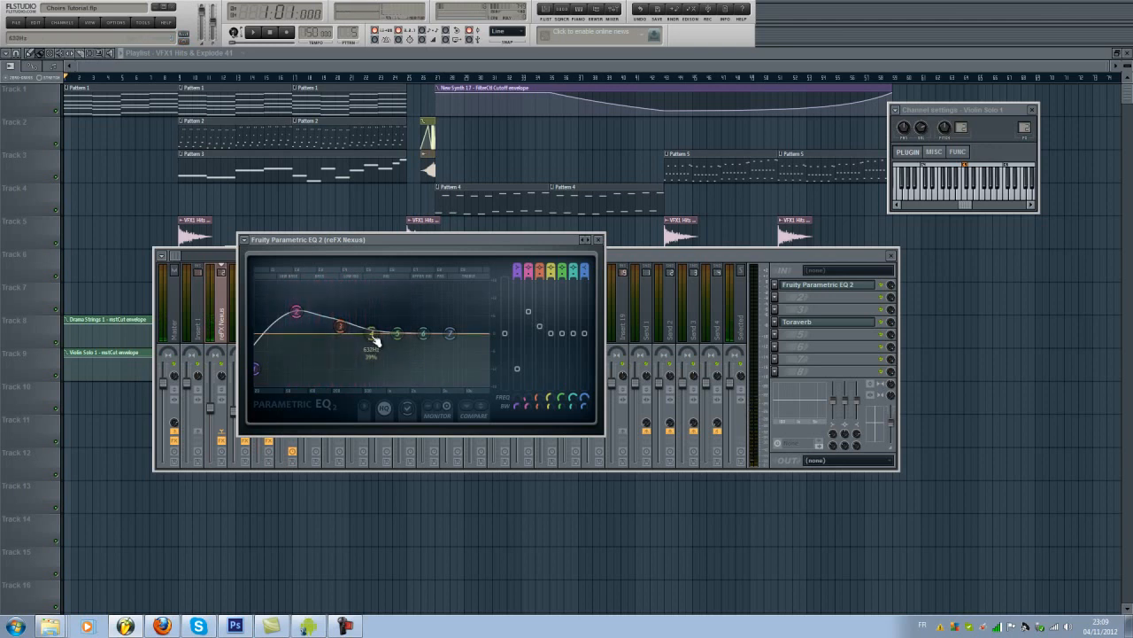
{"action": "left_click_drag", "start_coordinate": [375, 340], "coordinate": [376, 338]}
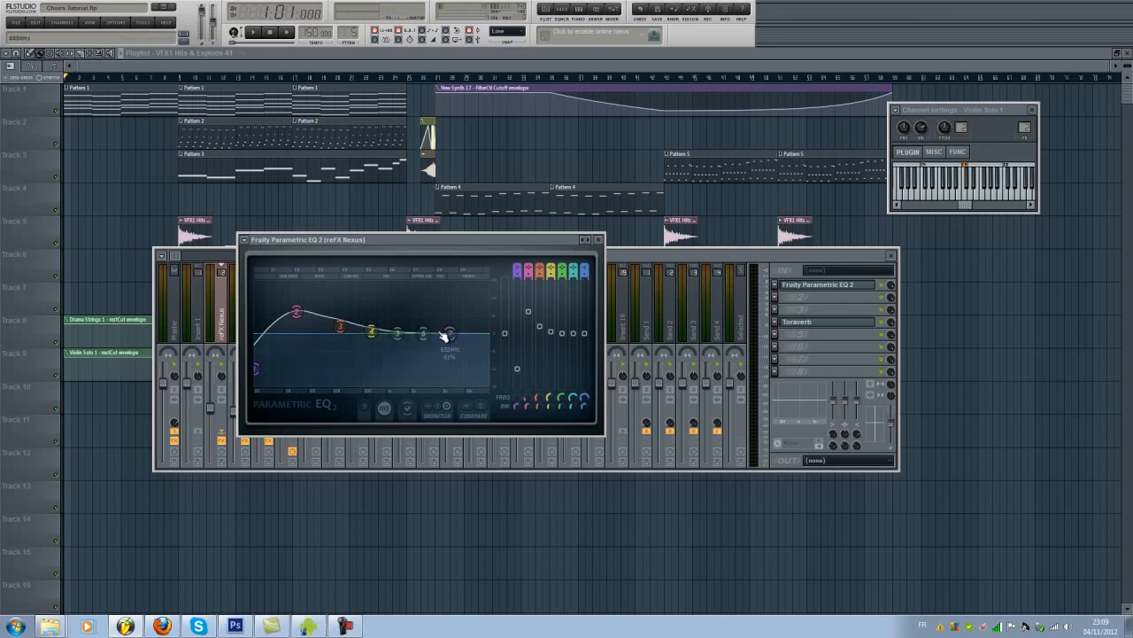
Boost the highs with band 7 at about 1.2 kHz, raise band 6 in the treble range, and close the equalizer
{"action": "left_click_drag", "start_coordinate": [452, 340], "coordinate": [395, 315]}
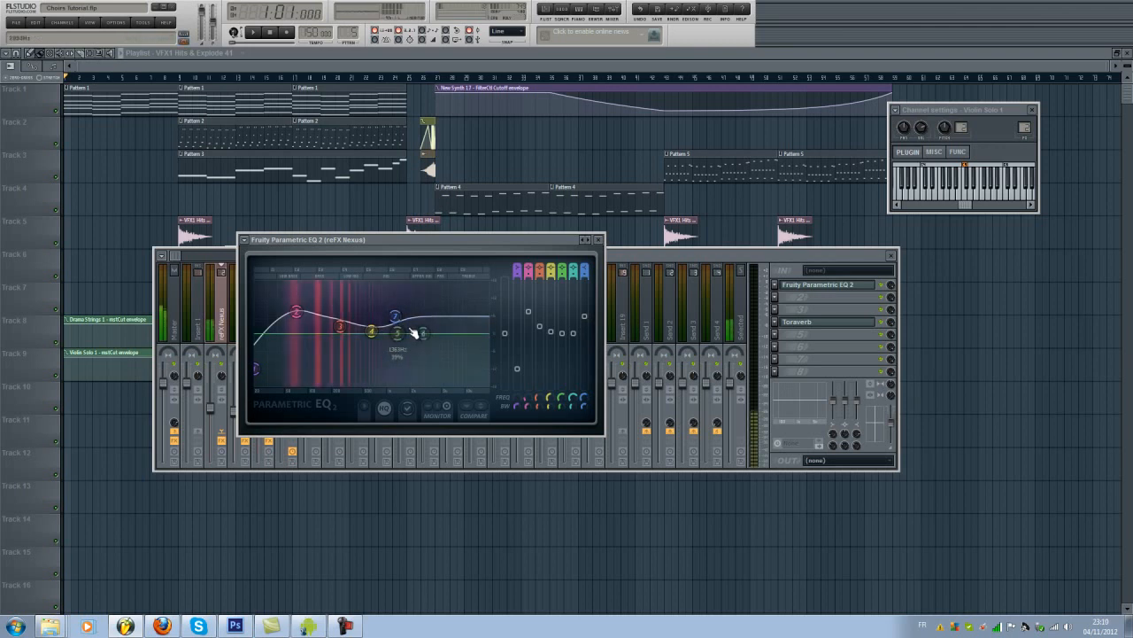
{"action": "left_click_drag", "start_coordinate": [422, 334], "coordinate": [463, 307]}
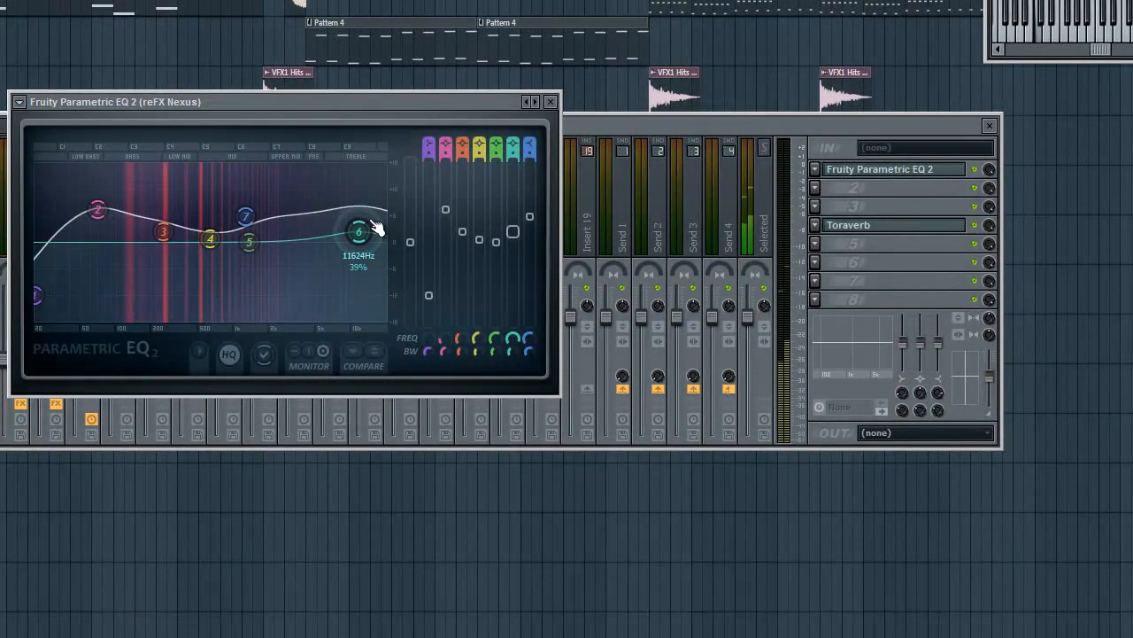
{"action": "left_click_drag", "start_coordinate": [376, 228], "coordinate": [343, 242]}
{"action": "left_click_drag", "start_coordinate": [262, 224], "coordinate": [261, 227]}
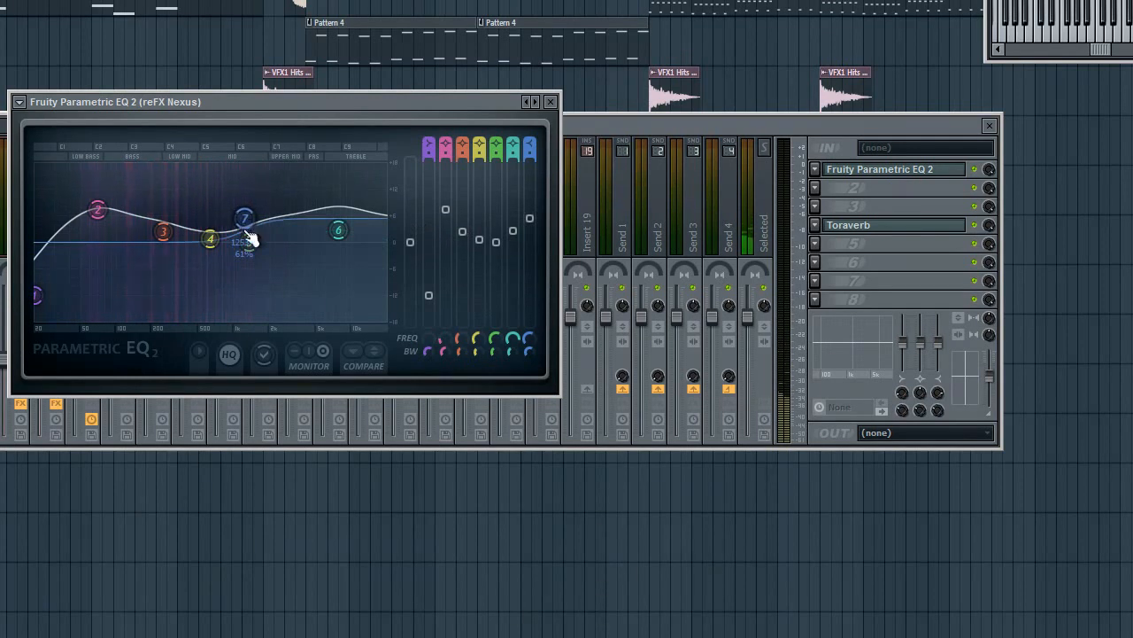
{"action": "left_click", "coordinate": [549, 101]}
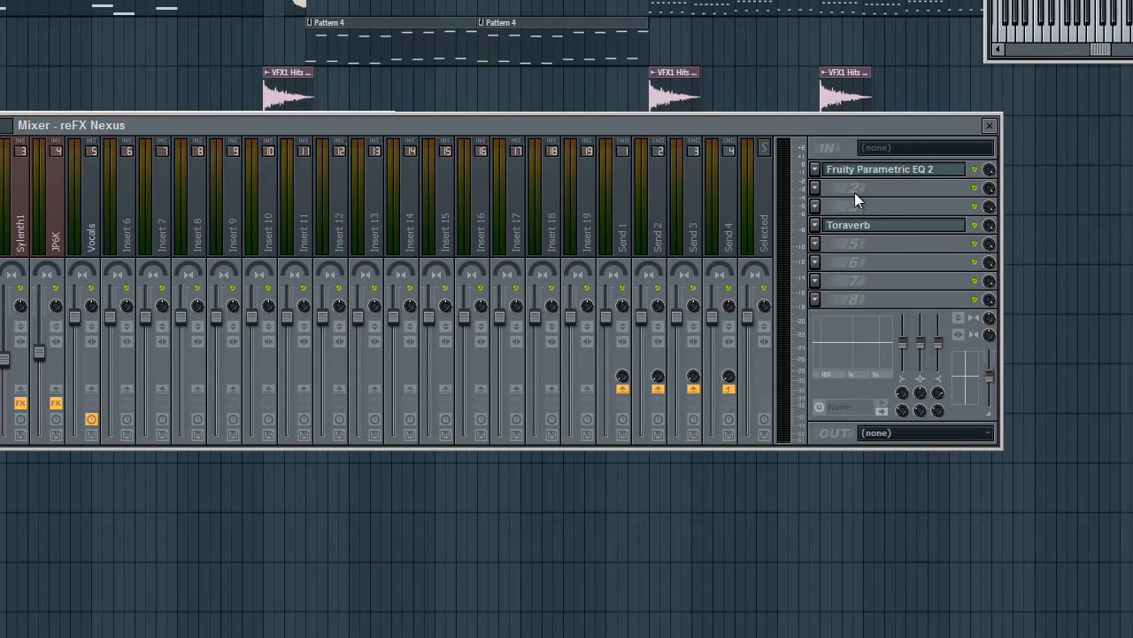
Open Toraverb on the reFX Nexus track to view its Lead Tail [d/w] settings, and close the equalizer and mixer
{"action": "left_click", "coordinate": [857, 170]}
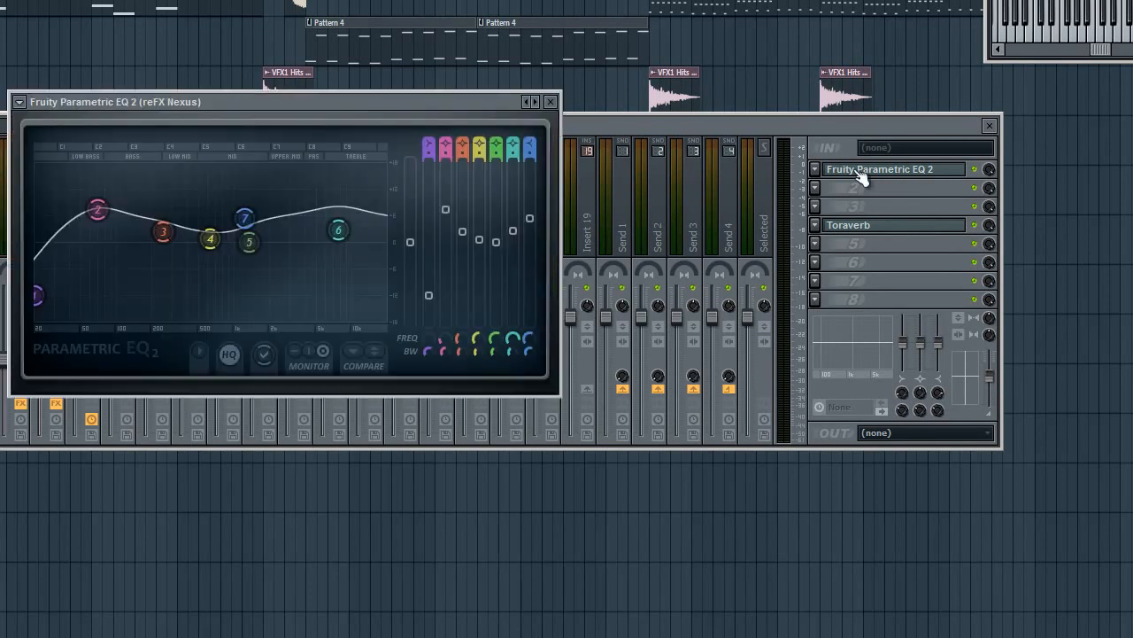
{"action": "left_click", "coordinate": [861, 173]}
{"action": "left_click", "coordinate": [846, 232]}
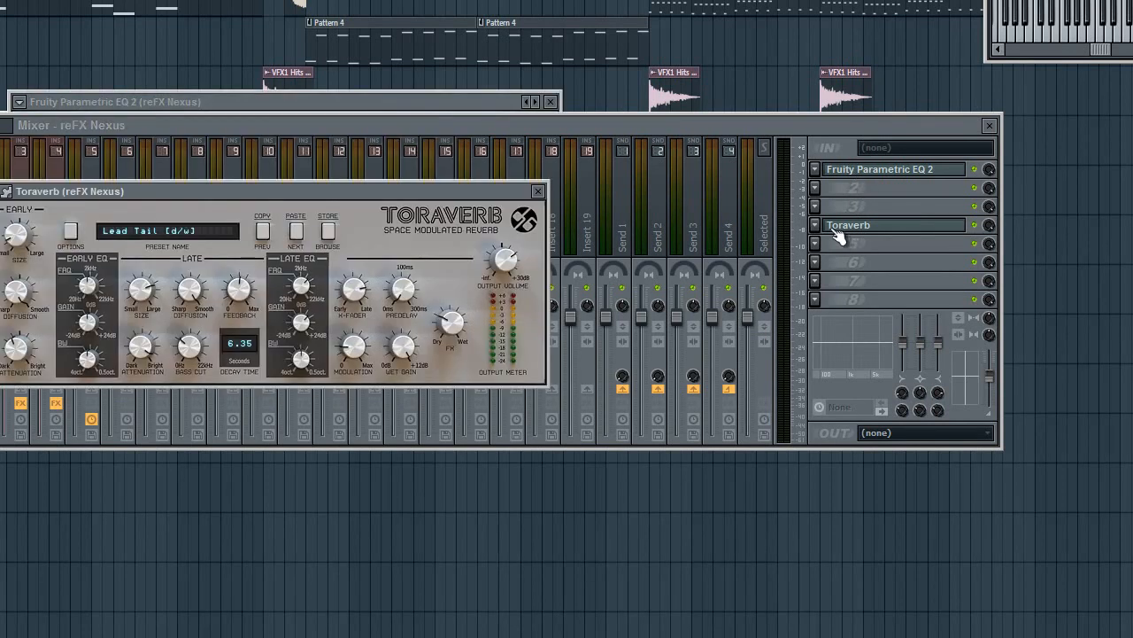
{"action": "left_click", "coordinate": [551, 102]}
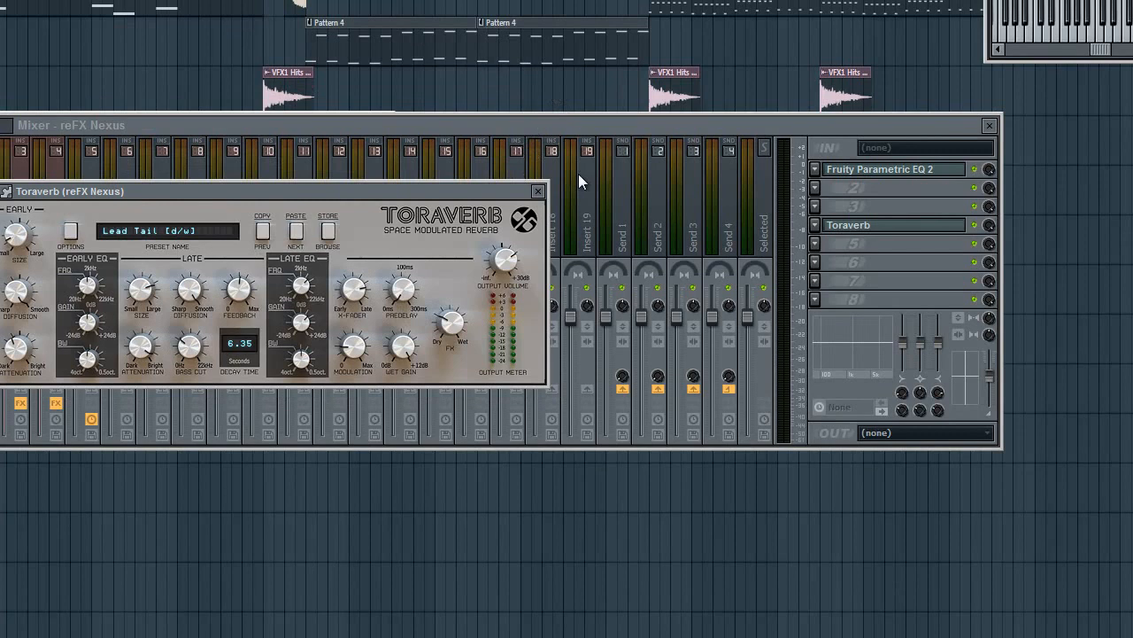
{"action": "left_click", "coordinate": [989, 125]}
{"action": "left_click_drag", "start_coordinate": [518, 189], "coordinate": [825, 326]}
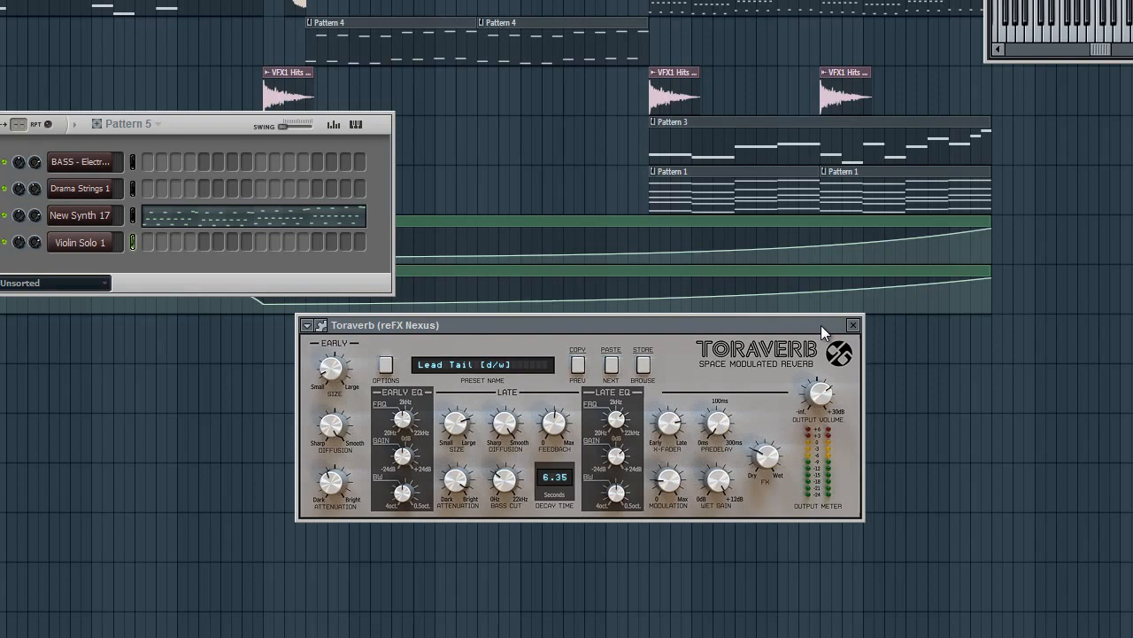
{"action": "left_click_drag", "start_coordinate": [821, 325], "coordinate": [811, 377]}
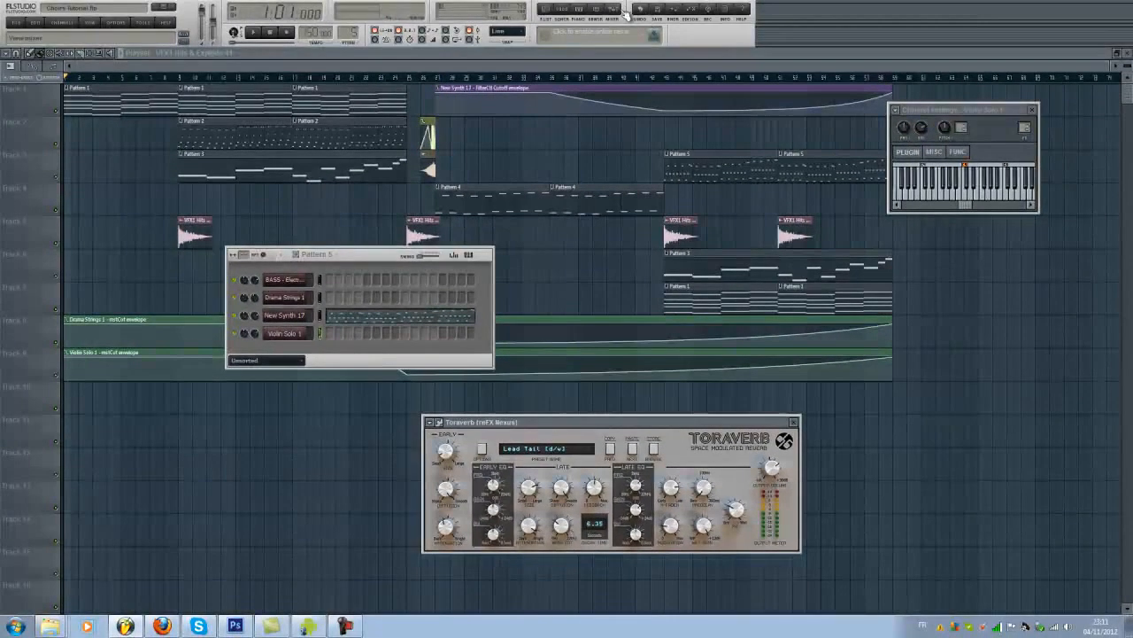
Remove Toraverb from the fourth effect slot of the reFX Nexus track, load a fresh Toraverb there, and close the mixer
{"action": "left_click", "coordinate": [625, 12]}
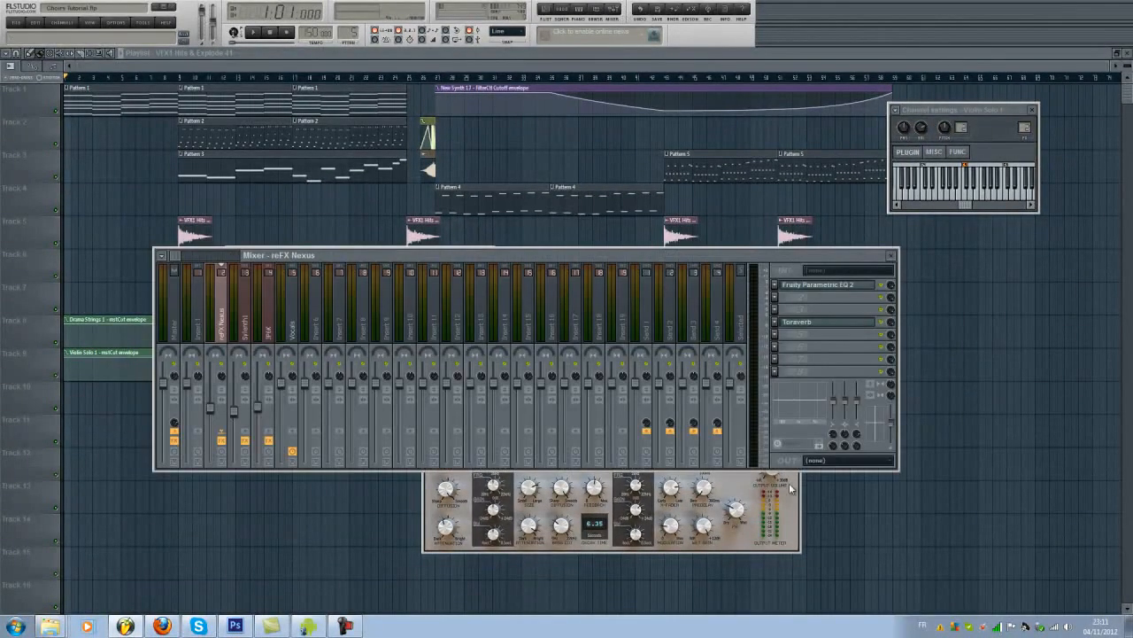
{"action": "left_click", "coordinate": [773, 478]}
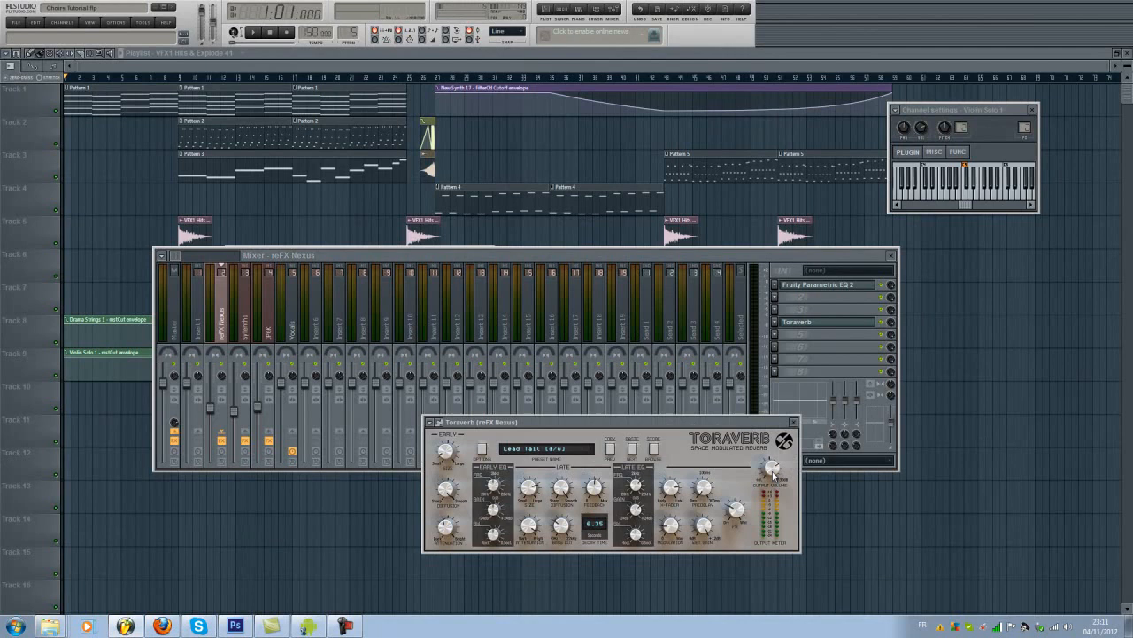
{"action": "left_click", "coordinate": [778, 324]}
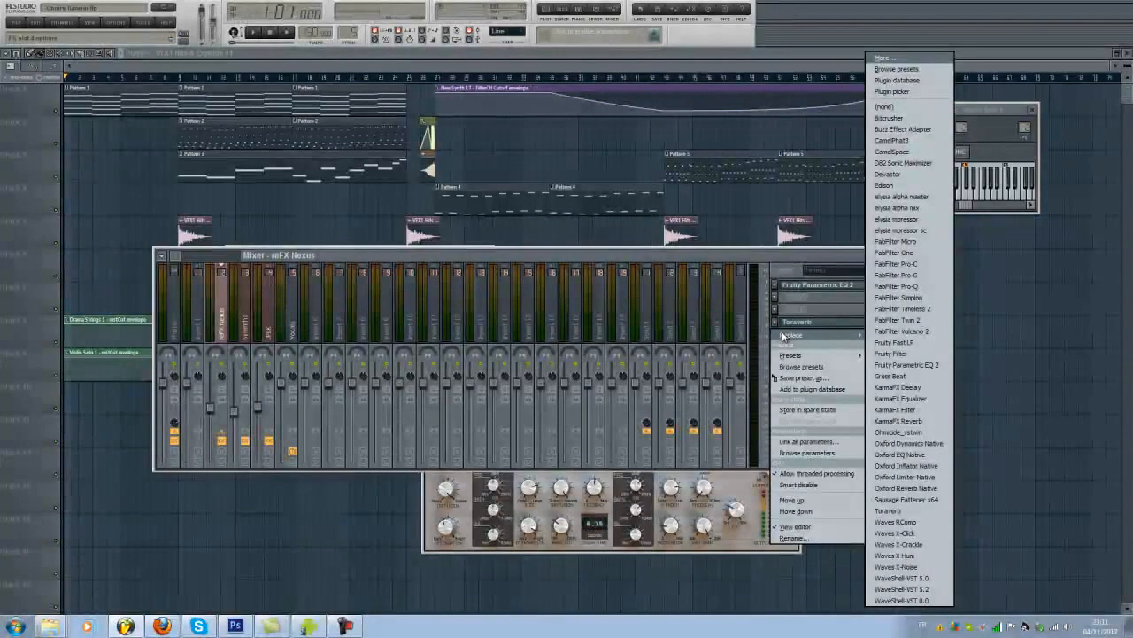
{"action": "mouse_move", "coordinate": [781, 335]}
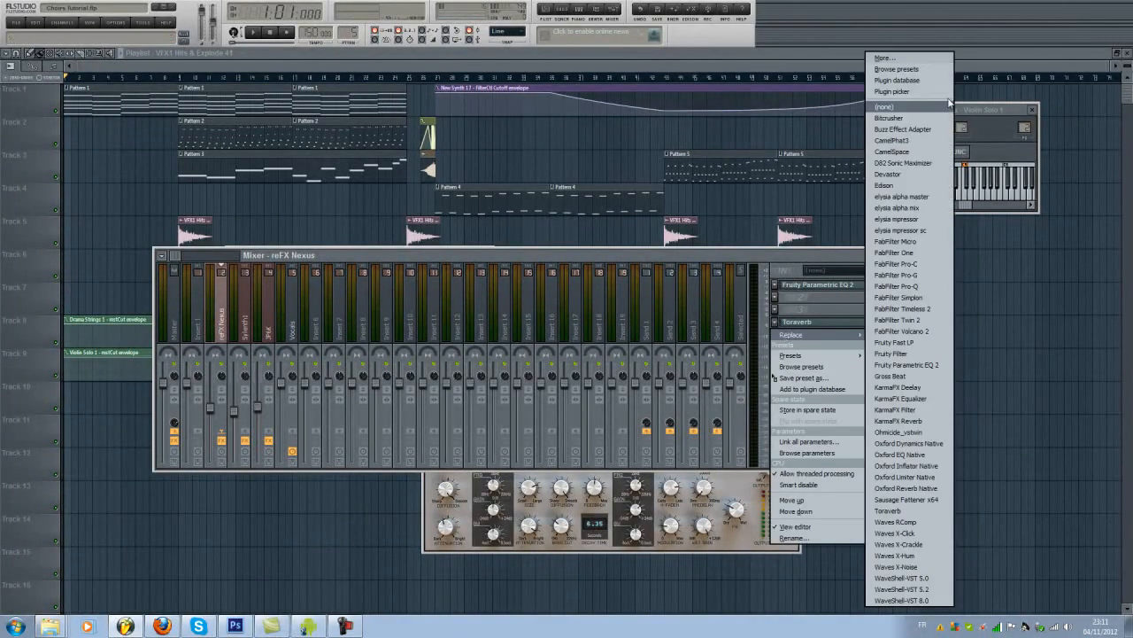
{"action": "left_click", "coordinate": [928, 108]}
{"action": "left_click", "coordinate": [778, 324]}
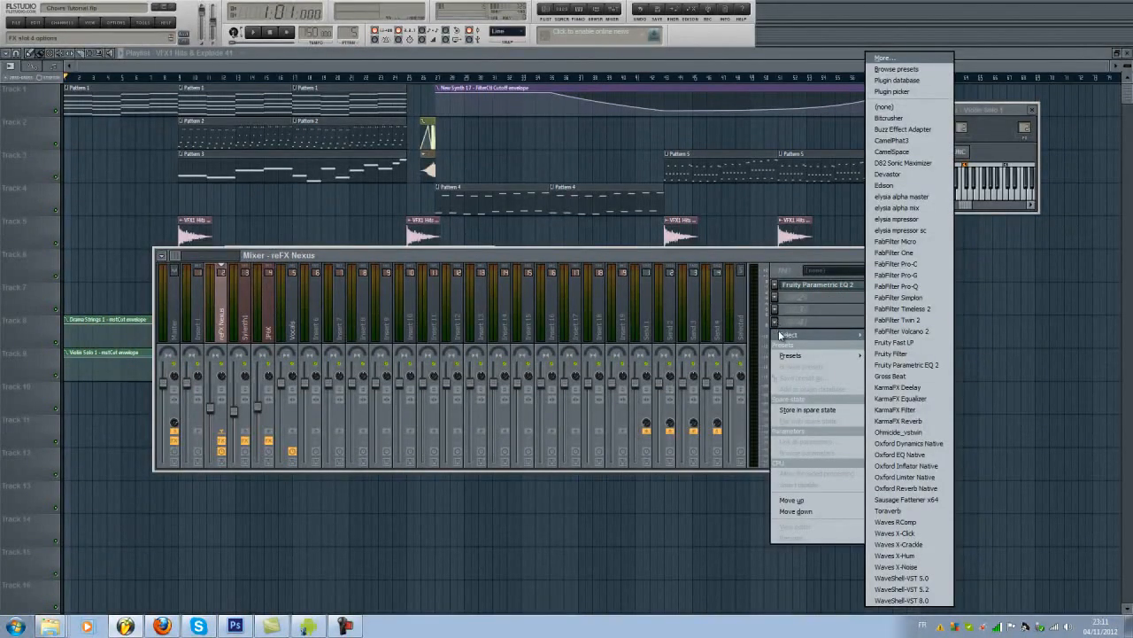
{"action": "left_click", "coordinate": [890, 511]}
{"action": "left_click_drag", "start_coordinate": [728, 423], "coordinate": [663, 395]}
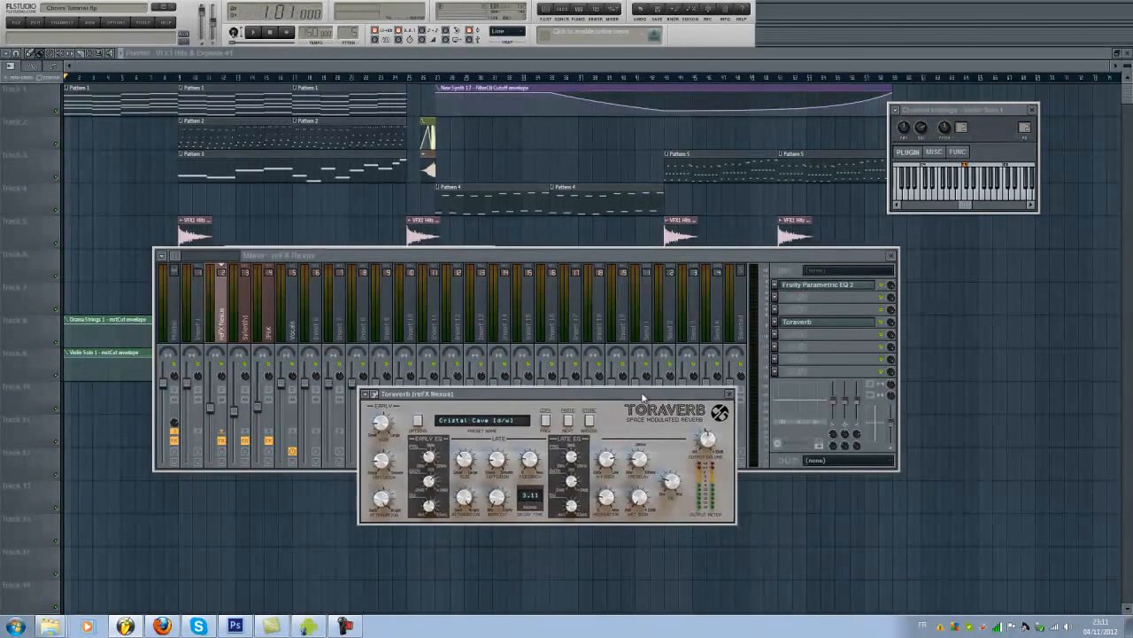
{"action": "left_click", "coordinate": [890, 255]}
{"action": "left_click_drag", "start_coordinate": [612, 396], "coordinate": [720, 423]}
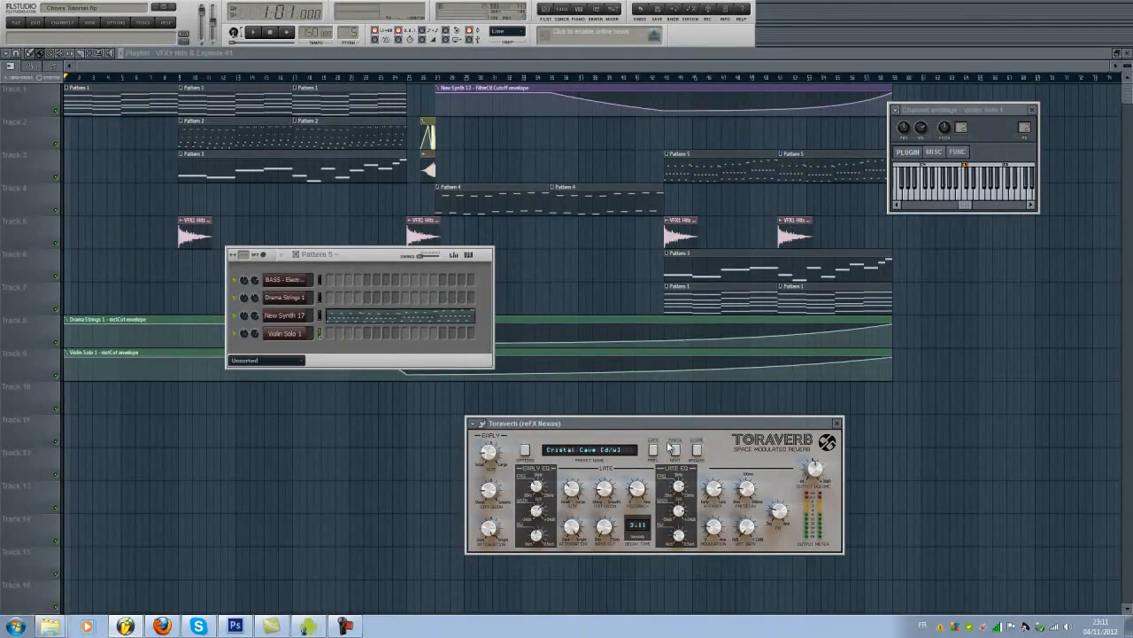
Switch Toraverb to the Lead Tail [d/w] preset and look over its output volume, FX and attenuation dials
{"action": "left_click", "coordinate": [674, 454]}
{"action": "left_click", "coordinate": [660, 449]}
{"action": "left_click", "coordinate": [677, 454]}
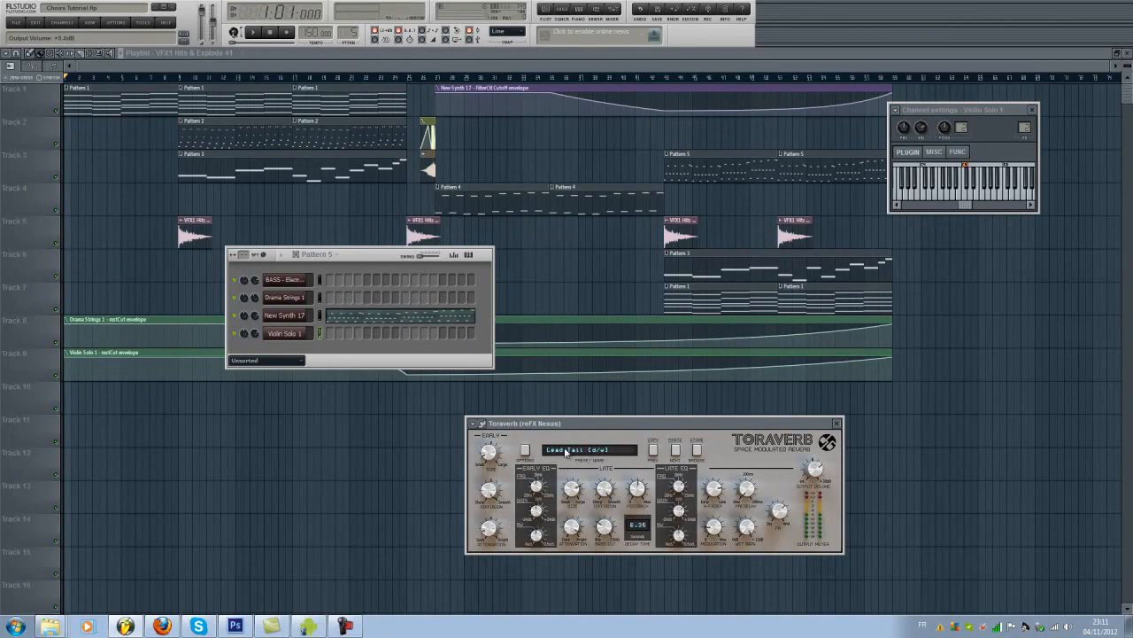
{"action": "left_click_drag", "start_coordinate": [602, 423], "coordinate": [547, 415]}
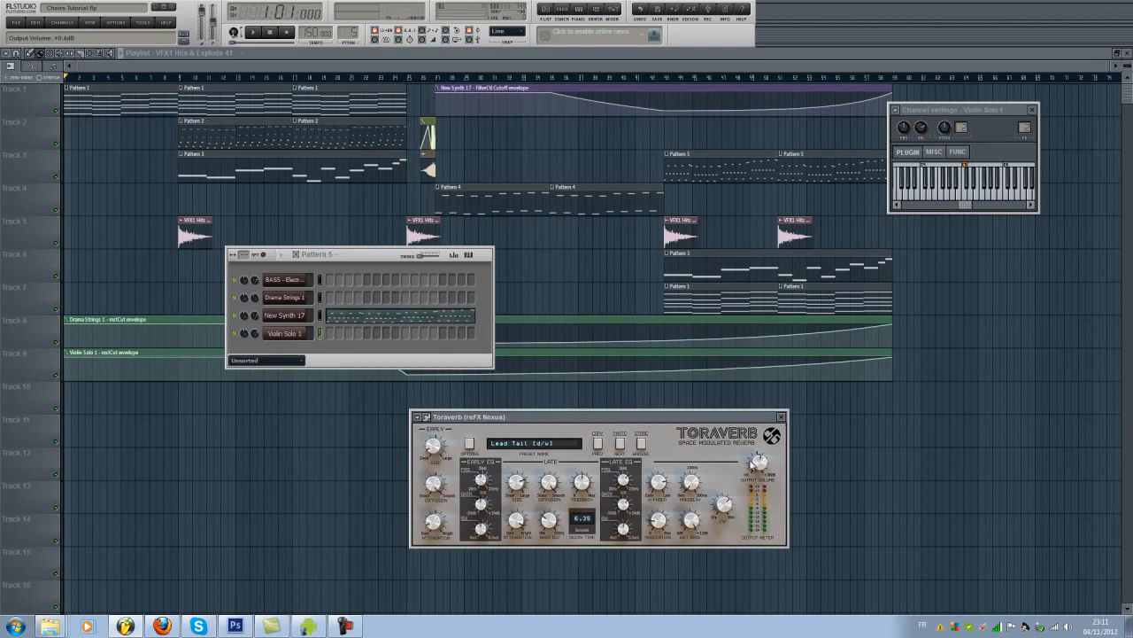
{"action": "scroll", "coordinate": [758, 460], "scroll_direction": "up", "scroll_amount": 3}
{"action": "left_click_drag", "start_coordinate": [724, 501], "coordinate": [717, 543]}
{"action": "left_click_drag", "start_coordinate": [440, 522], "coordinate": [445, 489]}
View the reFX Nexus mixer track together with Toraverb while playing test notes, and close all open windows
{"action": "left_click", "coordinate": [466, 340]}
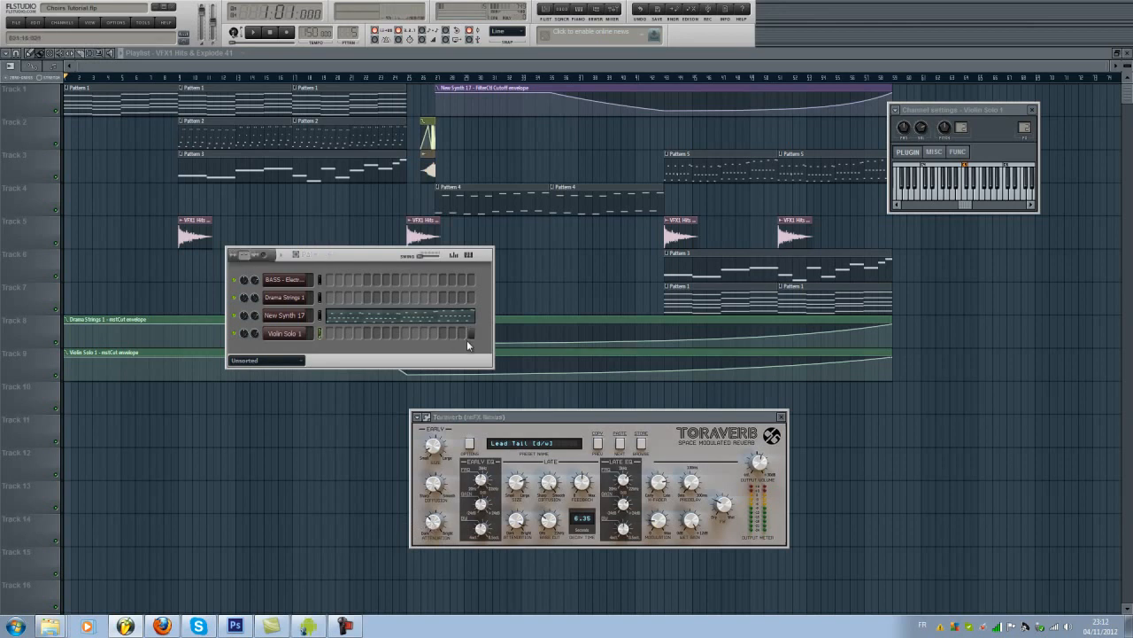
{"action": "left_click", "coordinate": [612, 11]}
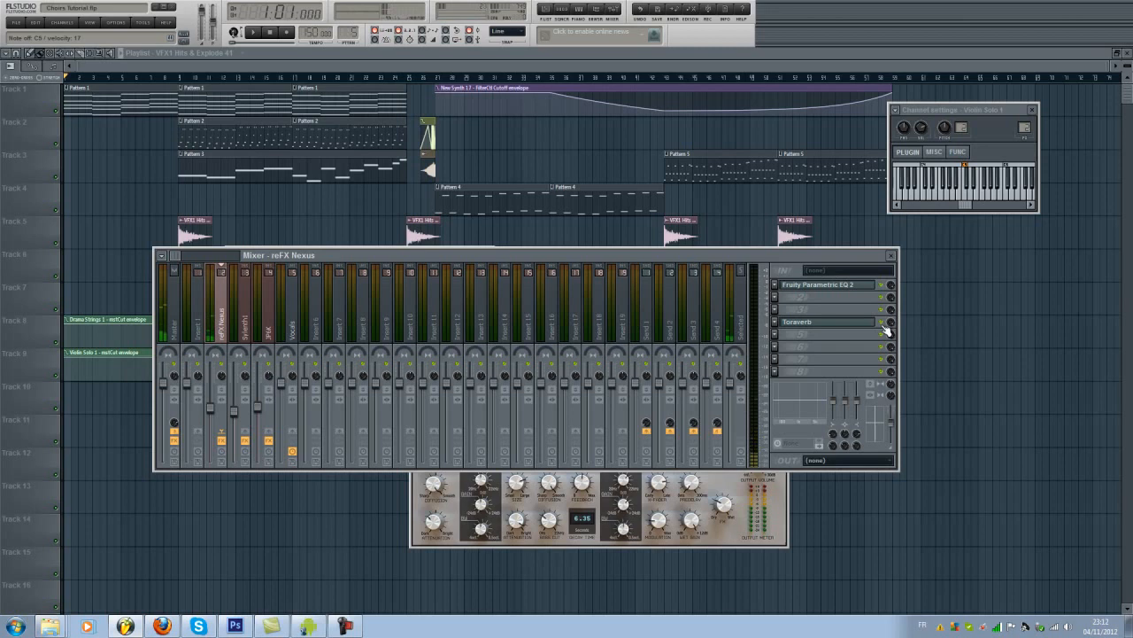
{"action": "left_click", "coordinate": [781, 501]}
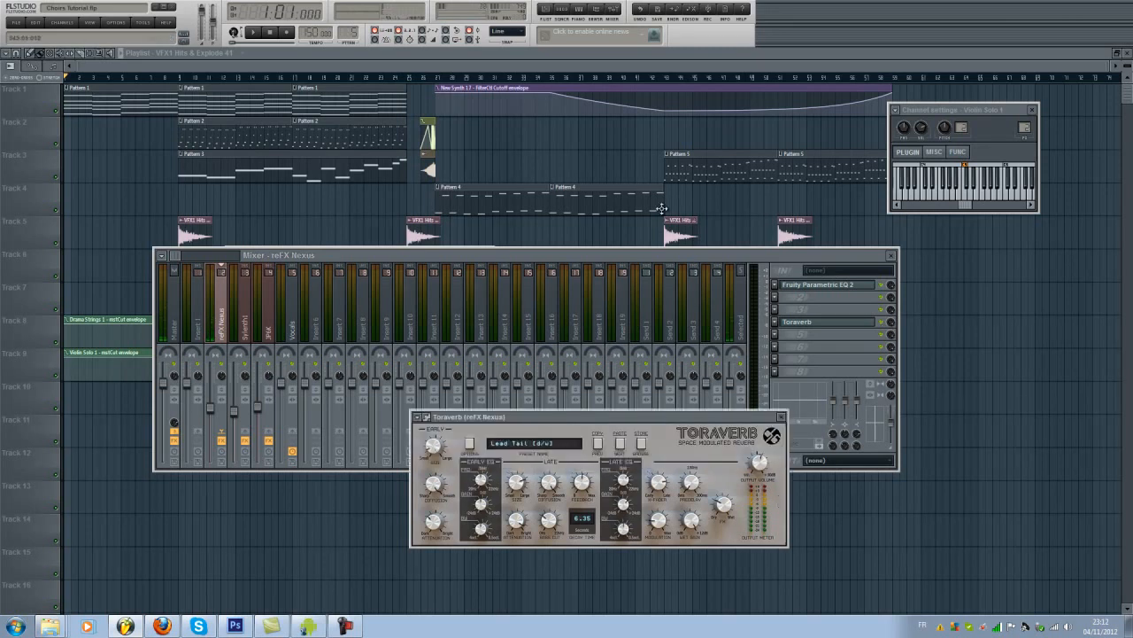
{"action": "key", "text": "F12"}
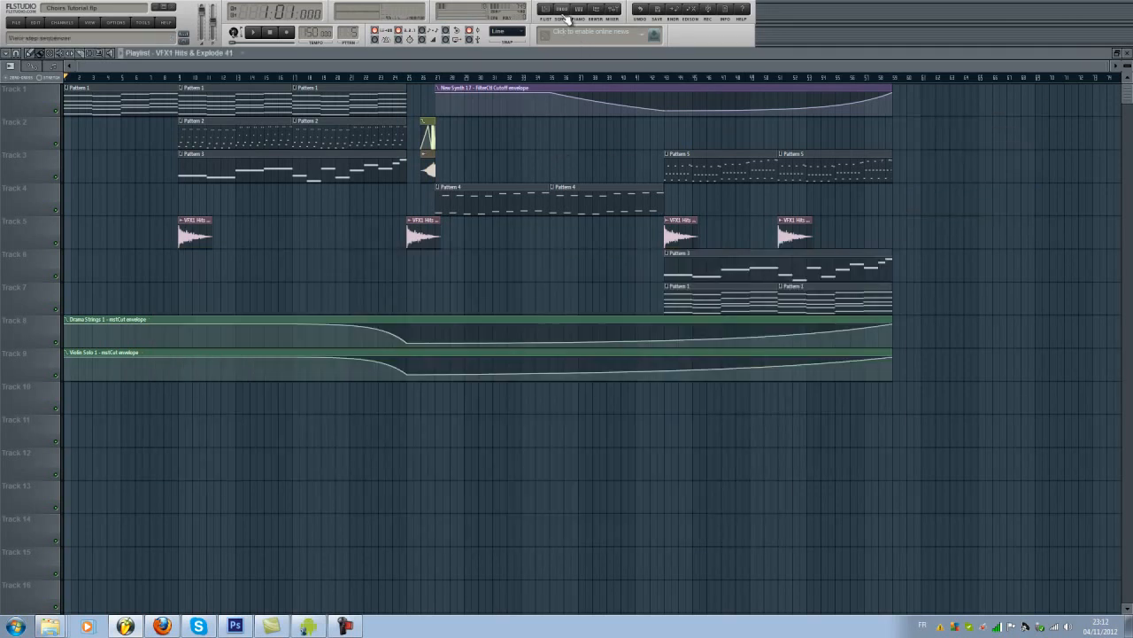
Open the BASS - Electro Vibe MB notes of Pattern 2 in the piano roll
{"action": "left_click", "coordinate": [568, 17]}
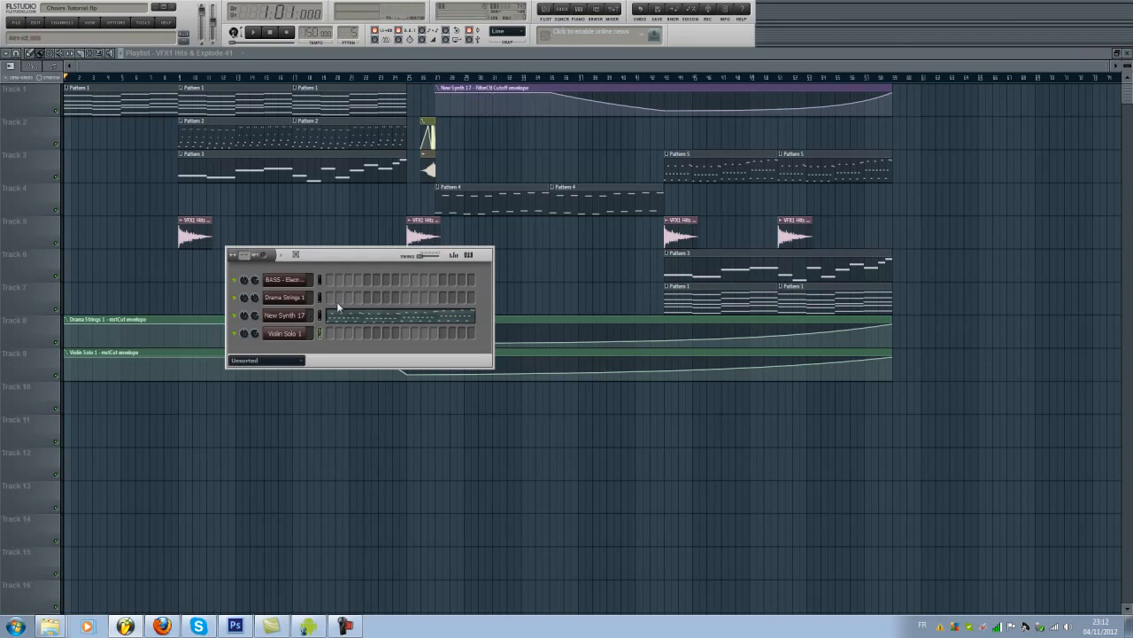
{"action": "left_click", "coordinate": [213, 67]}
{"action": "left_click", "coordinate": [570, 15]}
{"action": "double_click", "coordinate": [213, 136]}
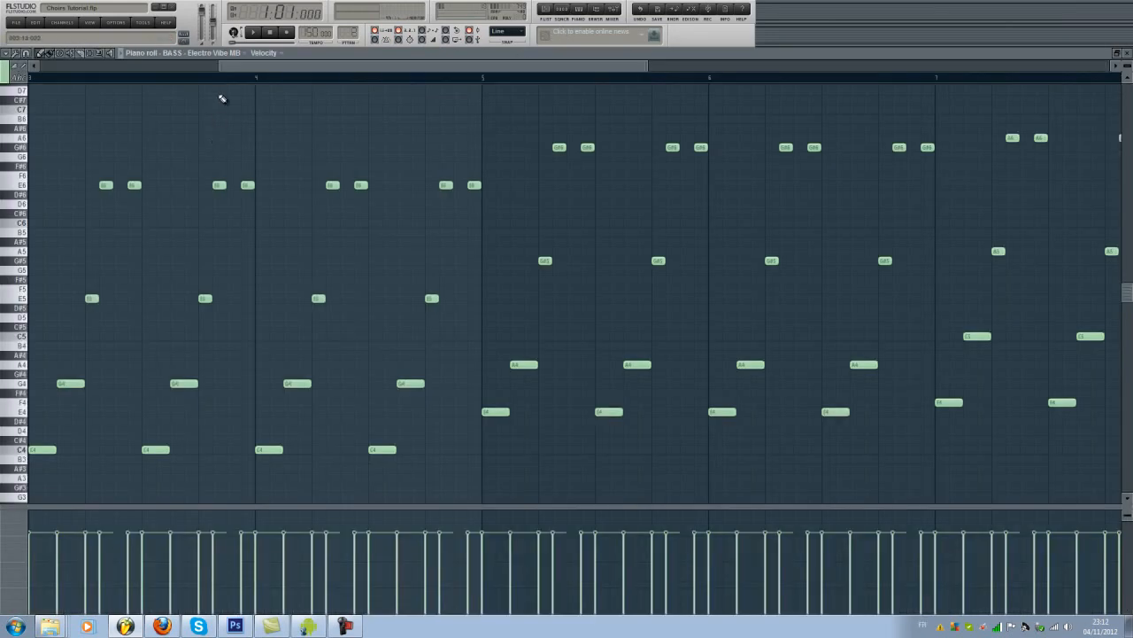
Open the BASS - Electro Vibe MB instrument in JP6K, place its window clear of the channel list, and play a test note
{"action": "key", "text": "F6"}
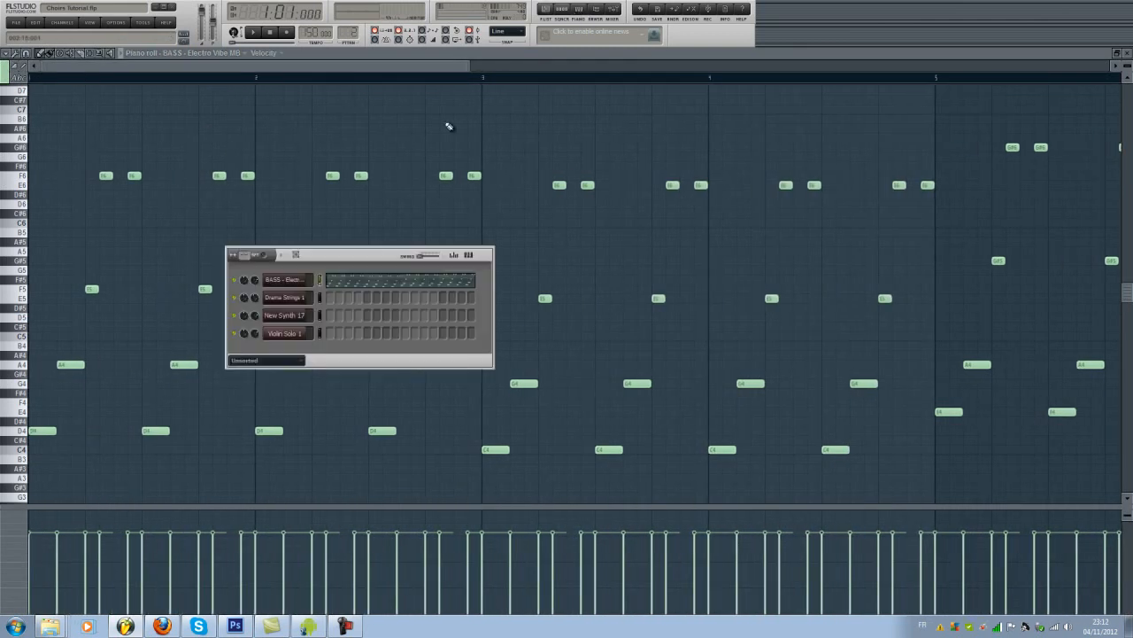
{"action": "left_click", "coordinate": [305, 282]}
{"action": "left_click_drag", "start_coordinate": [310, 288], "coordinate": [325, 312]}
{"action": "left_click_drag", "start_coordinate": [361, 257], "coordinate": [590, 120]}
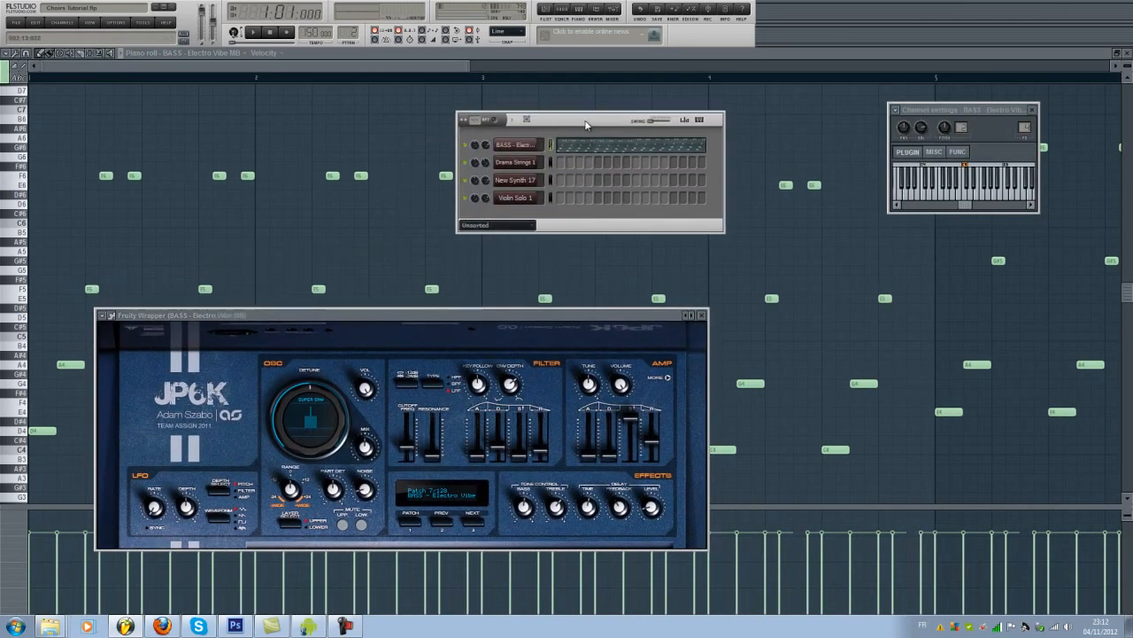
{"action": "left_click_drag", "start_coordinate": [476, 312], "coordinate": [487, 253]}
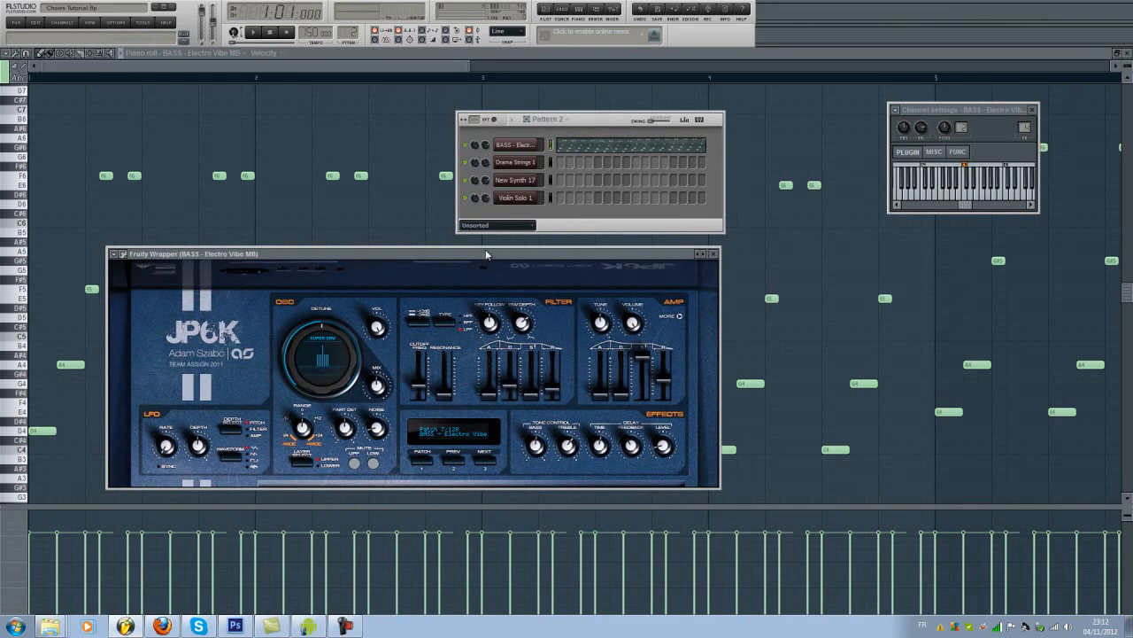
{"action": "key", "text": "q"}
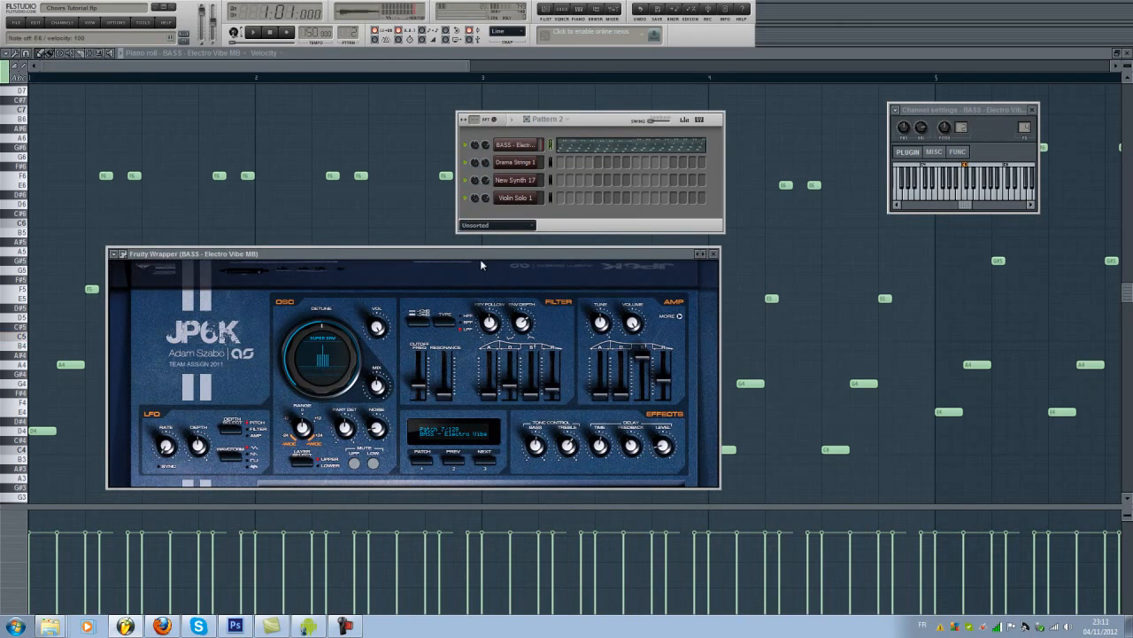
{"action": "left_click_drag", "start_coordinate": [484, 250], "coordinate": [500, 253]}
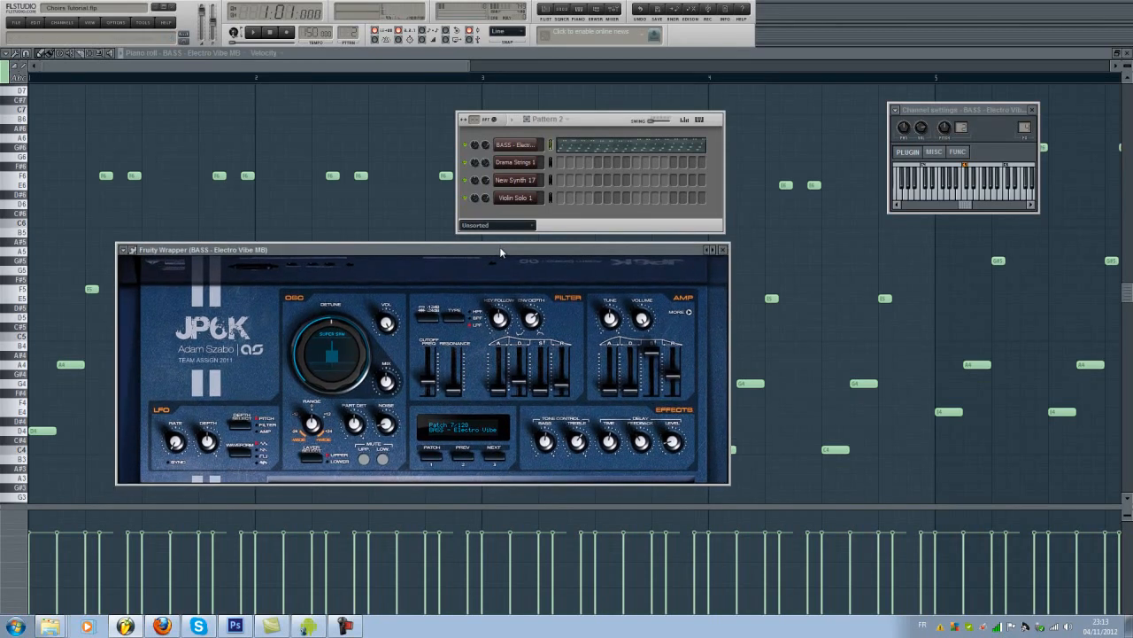
View the Parametric EQ 2 curve on the JP6K mixer track, and bring the JP6K instrument window back to the front
{"action": "mouse_move", "coordinate": [341, 350]}
{"action": "key", "text": "Tab"}
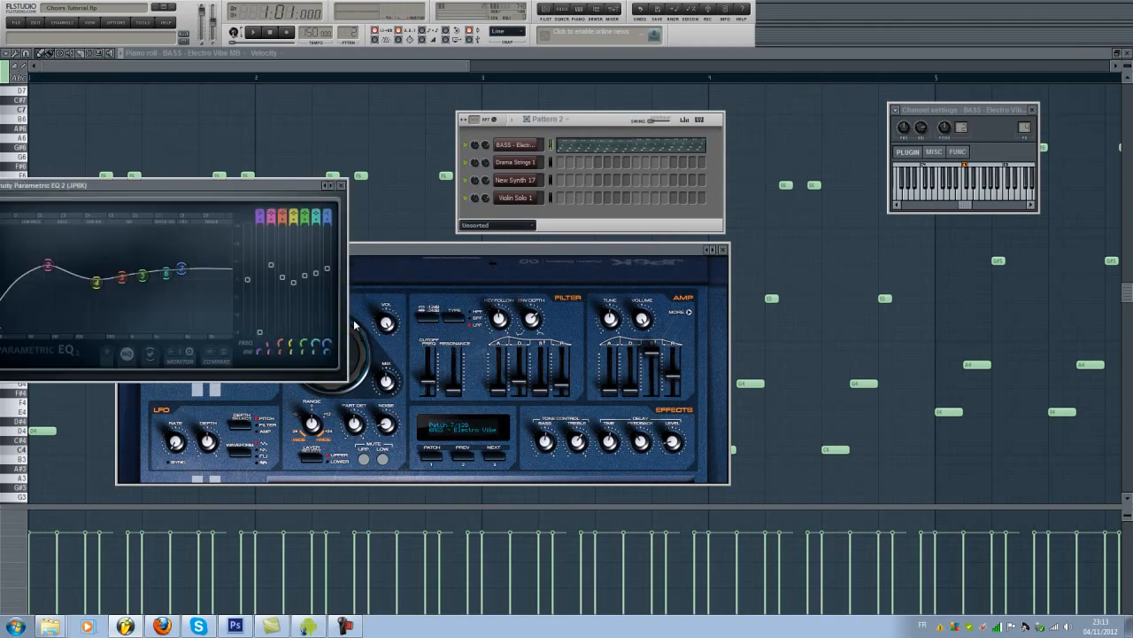
{"action": "left_click", "coordinate": [425, 254]}
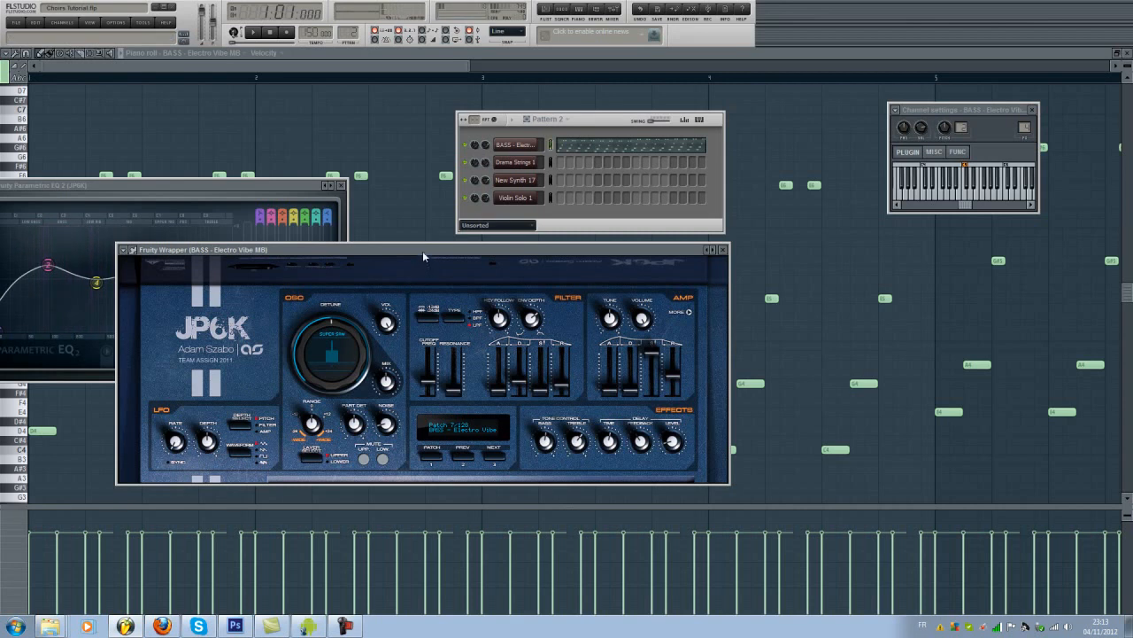
{"action": "left_click_drag", "start_coordinate": [422, 255], "coordinate": [425, 258]}
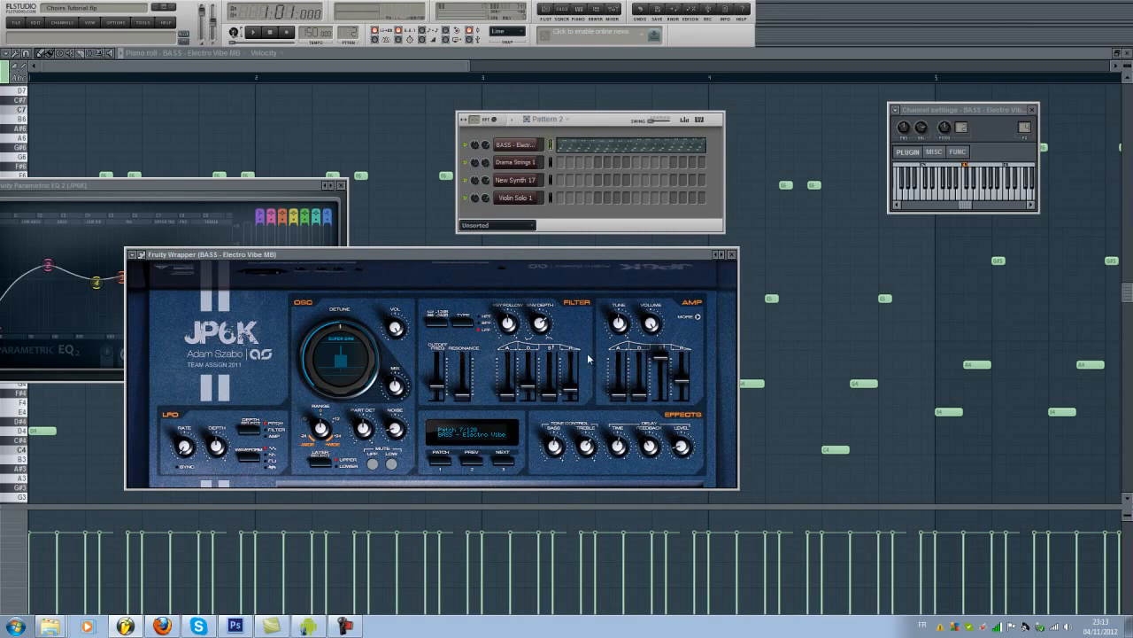
Clear the plugin windows from the BASS - Electro Vibe MB piano roll and play the whole eight-bar bass pattern
{"action": "left_click", "coordinate": [357, 69]}
{"action": "left_click", "coordinate": [235, 35]}
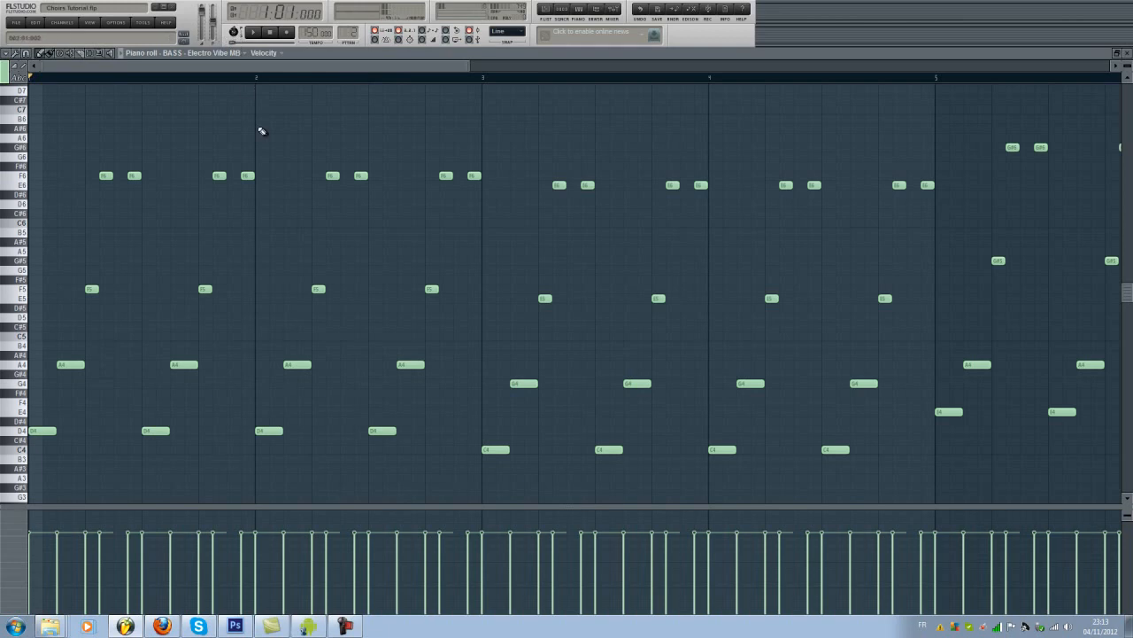
{"action": "scroll", "coordinate": [252, 154], "scroll_direction": "down", "scroll_amount": 2}
{"action": "scroll", "coordinate": [252, 154], "scroll_direction": "down", "scroll_amount": 3}
{"action": "key", "text": "space"}
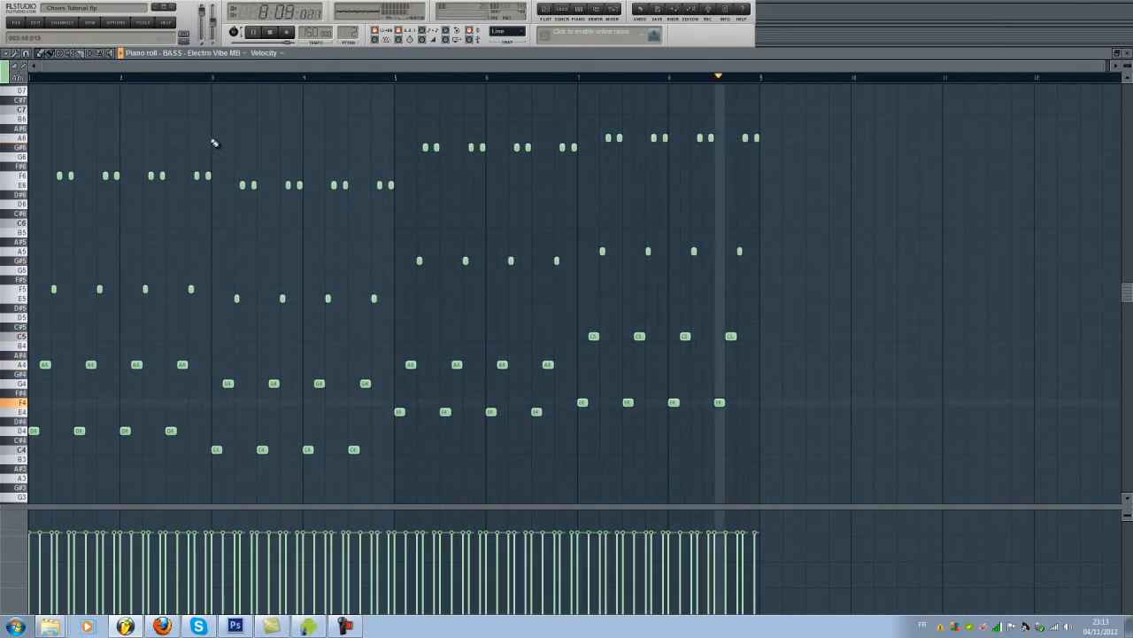
{"action": "key", "text": "space"}
Open the Drama Strings 1 notes of Pattern 1 from the playlist and play the full chord progression
{"action": "left_click", "coordinate": [558, 11]}
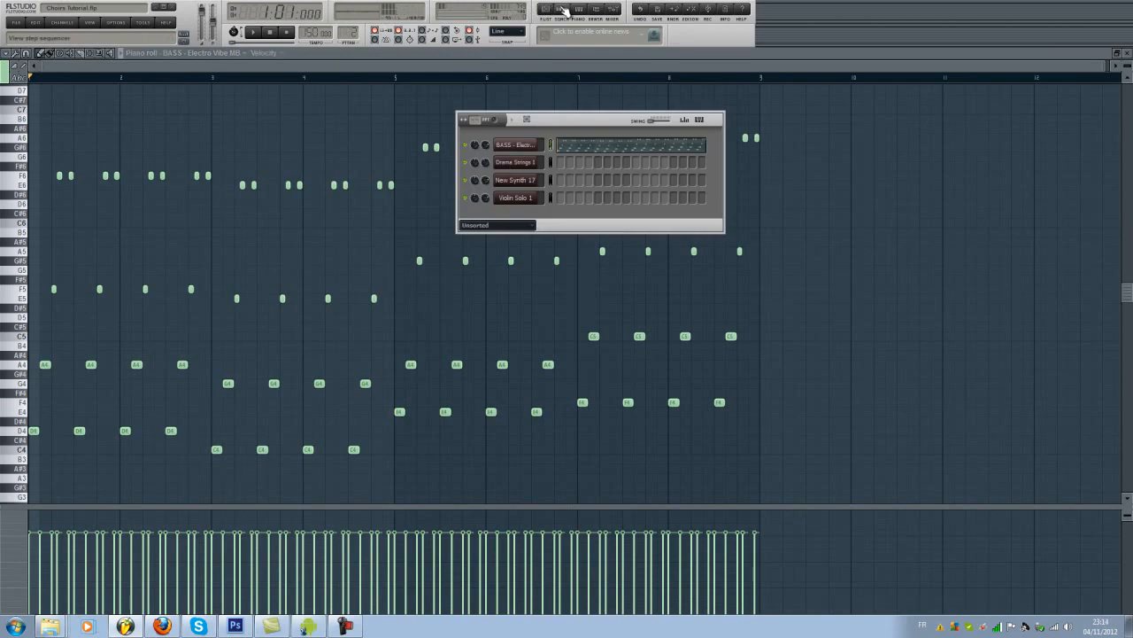
{"action": "left_click", "coordinate": [545, 12]}
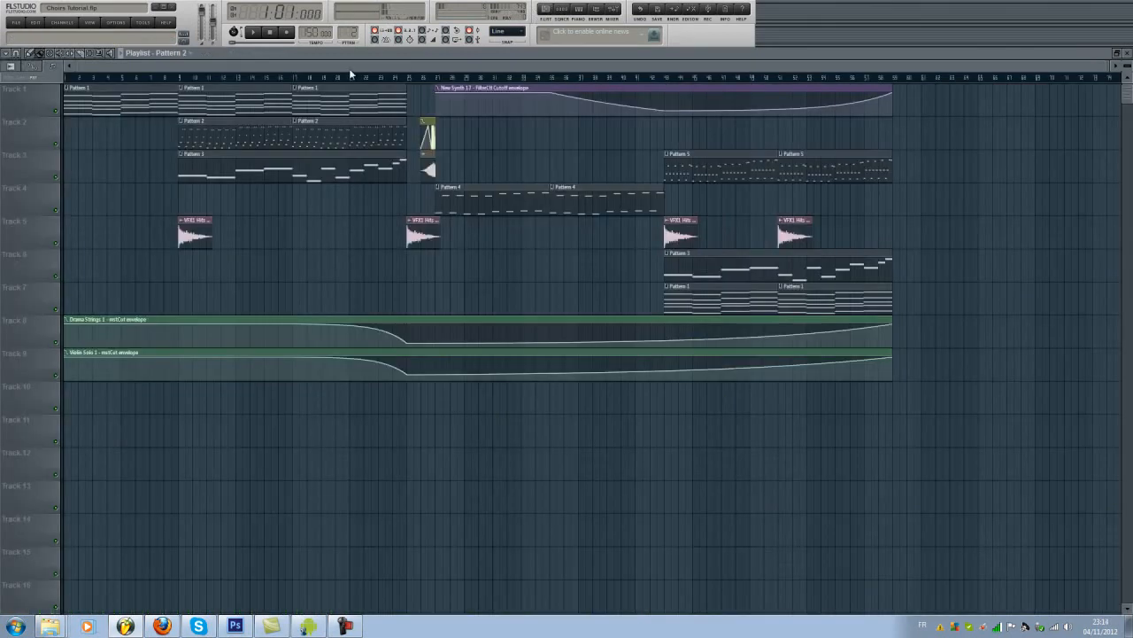
{"action": "double_click", "coordinate": [136, 90]}
{"action": "left_click", "coordinate": [198, 67]}
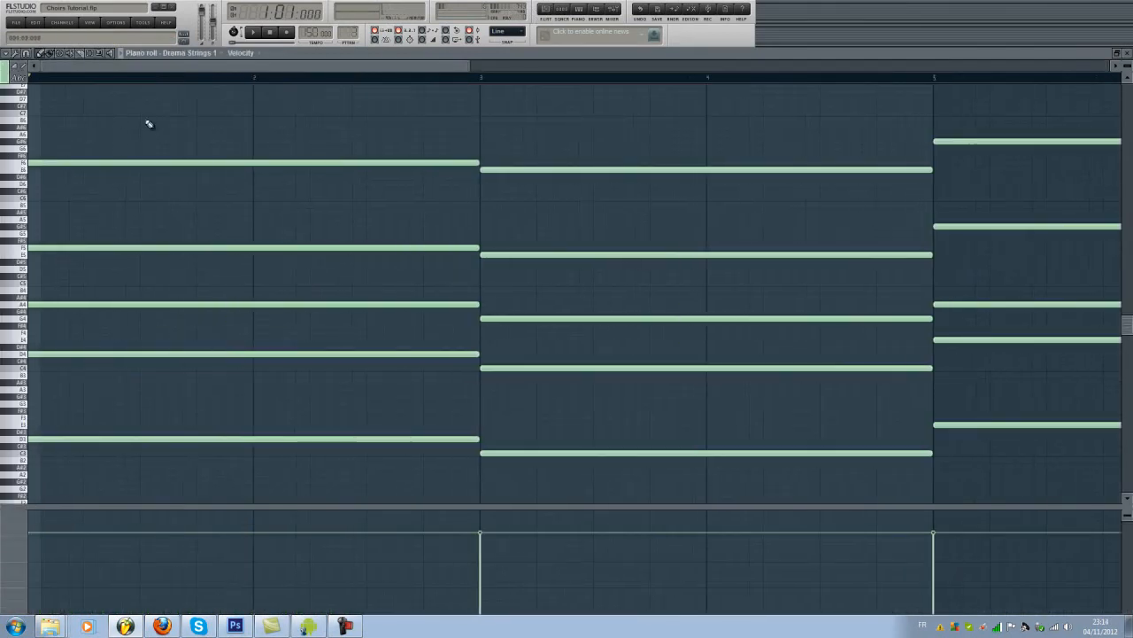
{"action": "scroll", "coordinate": [129, 109], "scroll_direction": "down", "scroll_amount": 4}
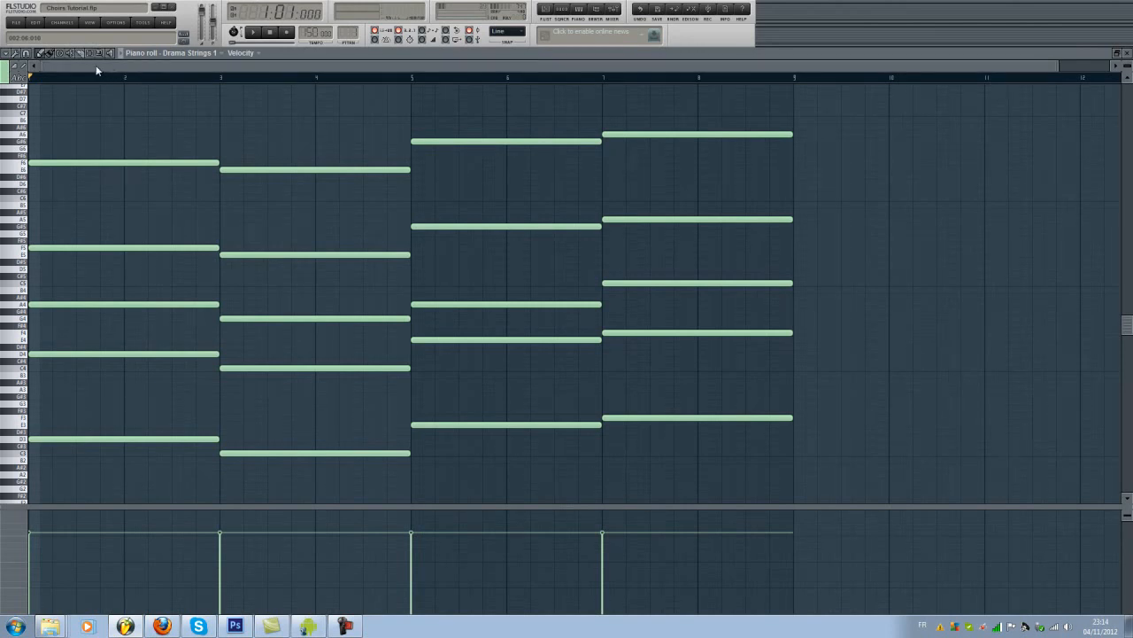
{"action": "key", "text": "space"}
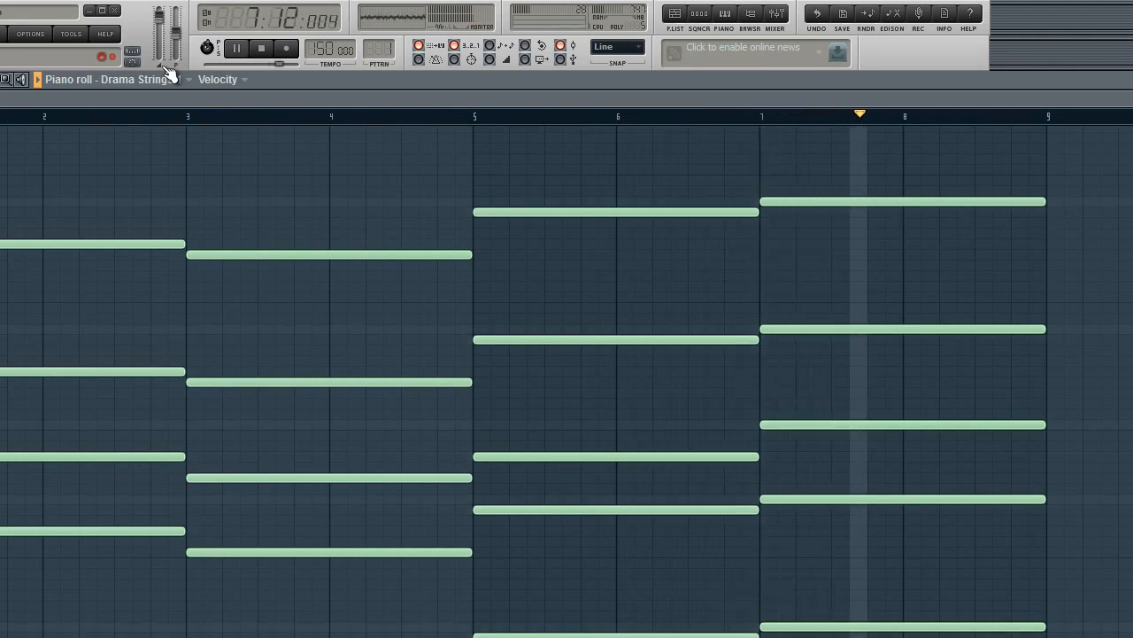
{"action": "key", "text": "space"}
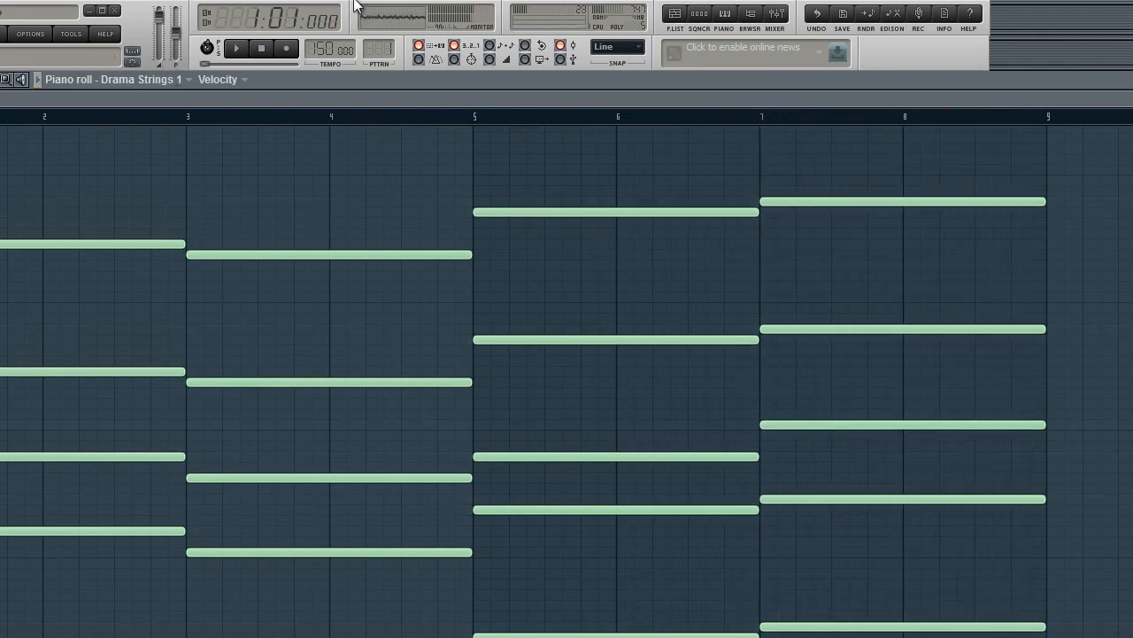
Reopen Pattern 1 from the playlist and examine the Drama Strings 1 chord notes across all eight bars, from high to low octaves
{"action": "left_click", "coordinate": [675, 13]}
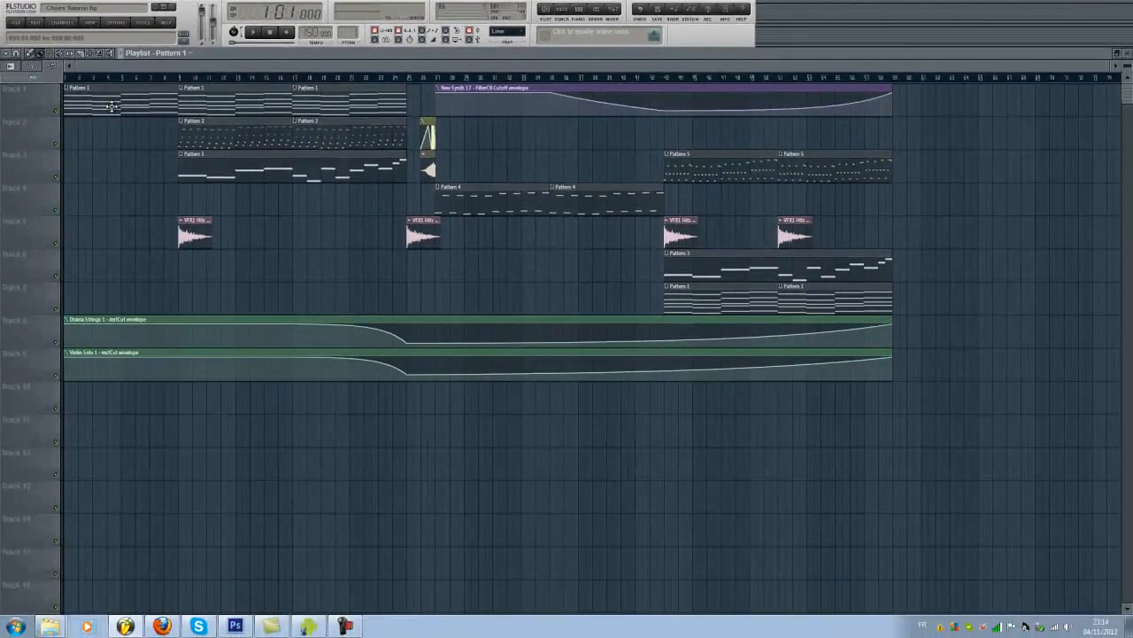
{"action": "scroll", "coordinate": [29, 167], "scroll_direction": "up", "scroll_amount": 3}
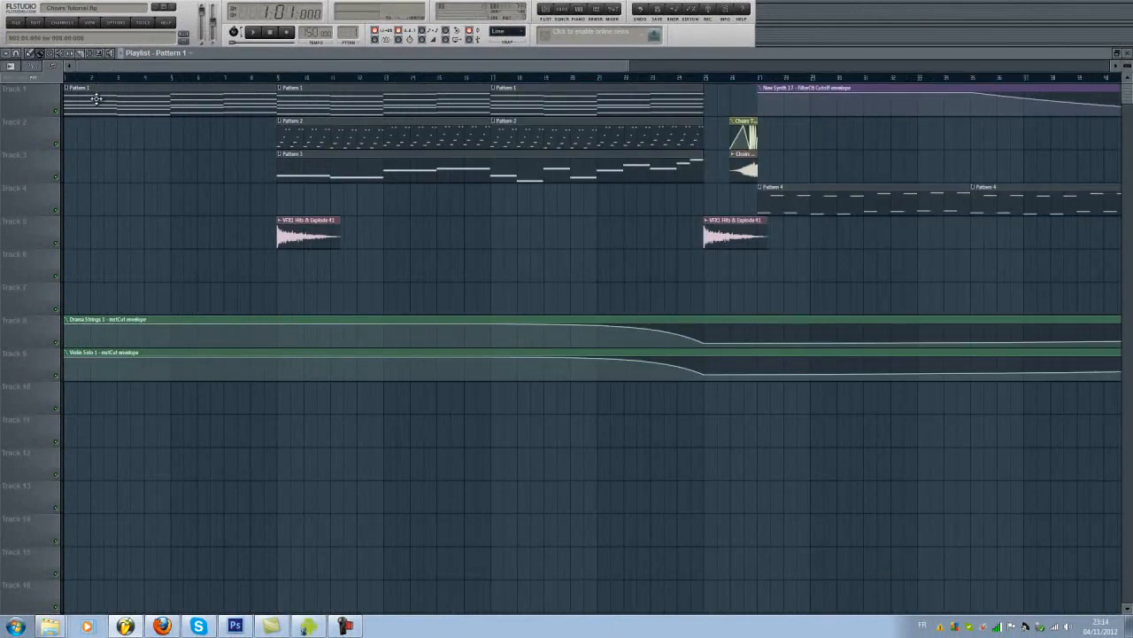
{"action": "double_click", "coordinate": [95, 100]}
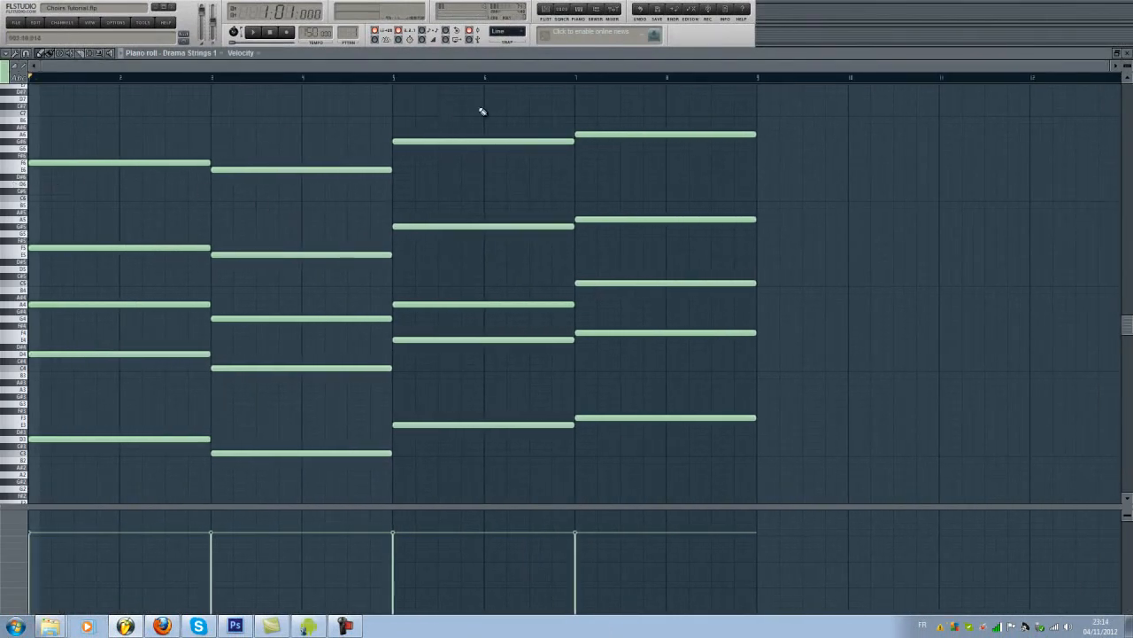
{"action": "scroll", "coordinate": [5, 193], "scroll_direction": "up", "scroll_amount": 2}
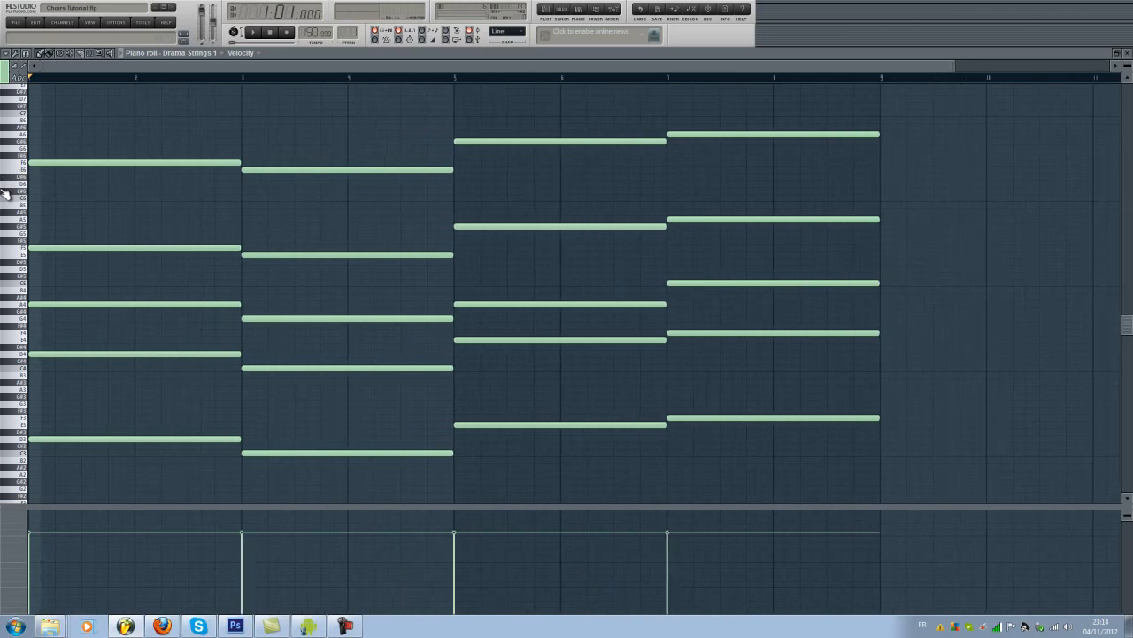
{"action": "scroll", "coordinate": [4, 193], "scroll_direction": "up", "scroll_amount": 3}
{"action": "scroll", "coordinate": [364, 218], "scroll_direction": "down", "scroll_amount": 3}
{"action": "scroll", "coordinate": [364, 218], "scroll_direction": "up", "scroll_amount": 1}
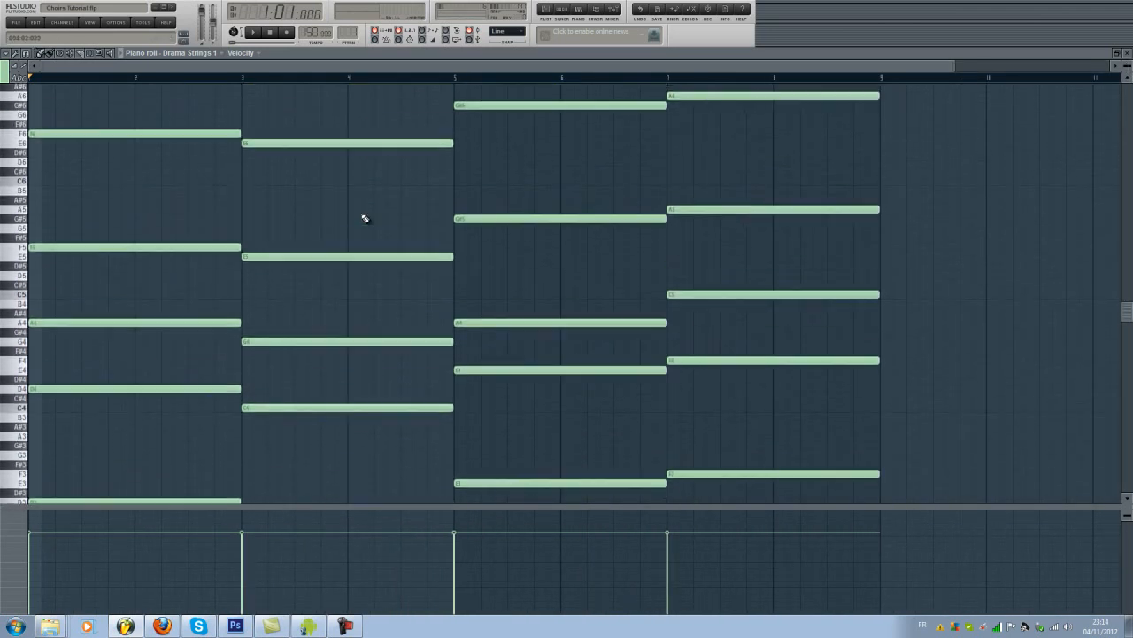
{"action": "scroll", "coordinate": [328, 216], "scroll_direction": "up", "scroll_amount": 1}
{"action": "scroll", "coordinate": [173, 208], "scroll_direction": "up", "scroll_amount": 1}
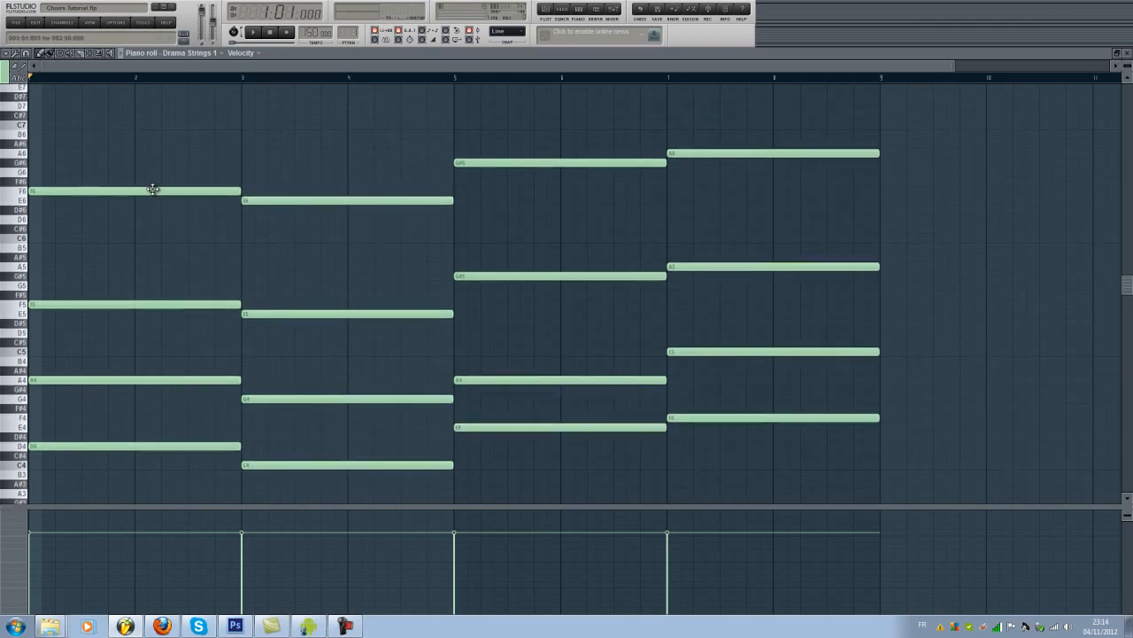
{"action": "left_click", "coordinate": [152, 189]}
{"action": "scroll", "coordinate": [310, 220], "scroll_direction": "down", "scroll_amount": 1}
{"action": "scroll", "coordinate": [1045, 160], "scroll_direction": "down", "scroll_amount": 4}
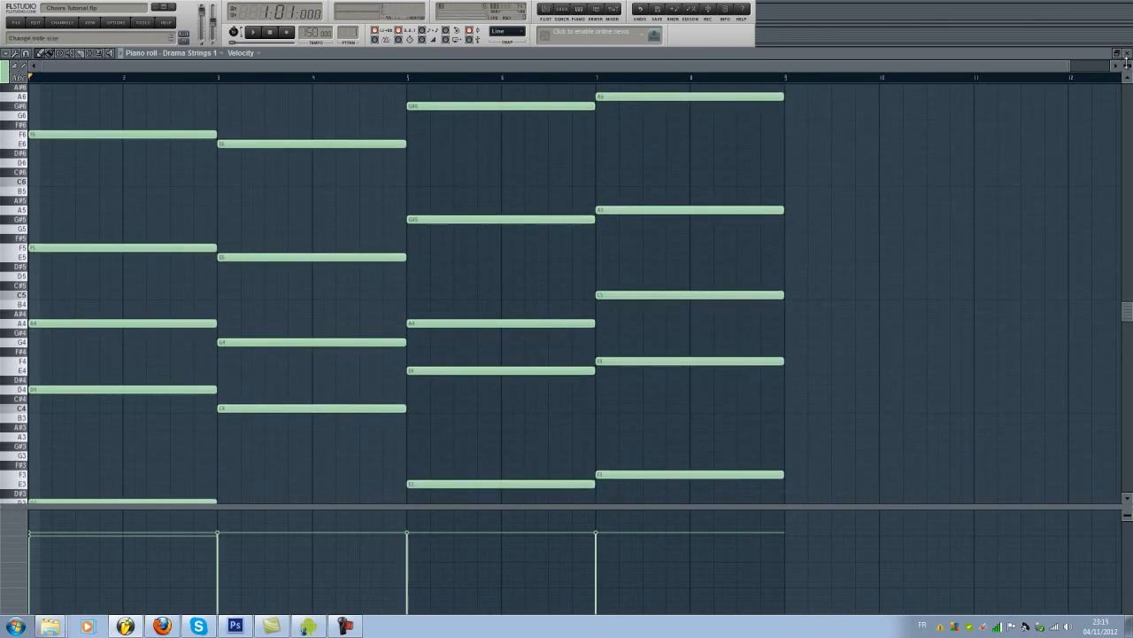
{"action": "scroll", "coordinate": [435, 165], "scroll_direction": "down", "scroll_amount": 3}
{"action": "scroll", "coordinate": [440, 161], "scroll_direction": "up", "scroll_amount": 2}
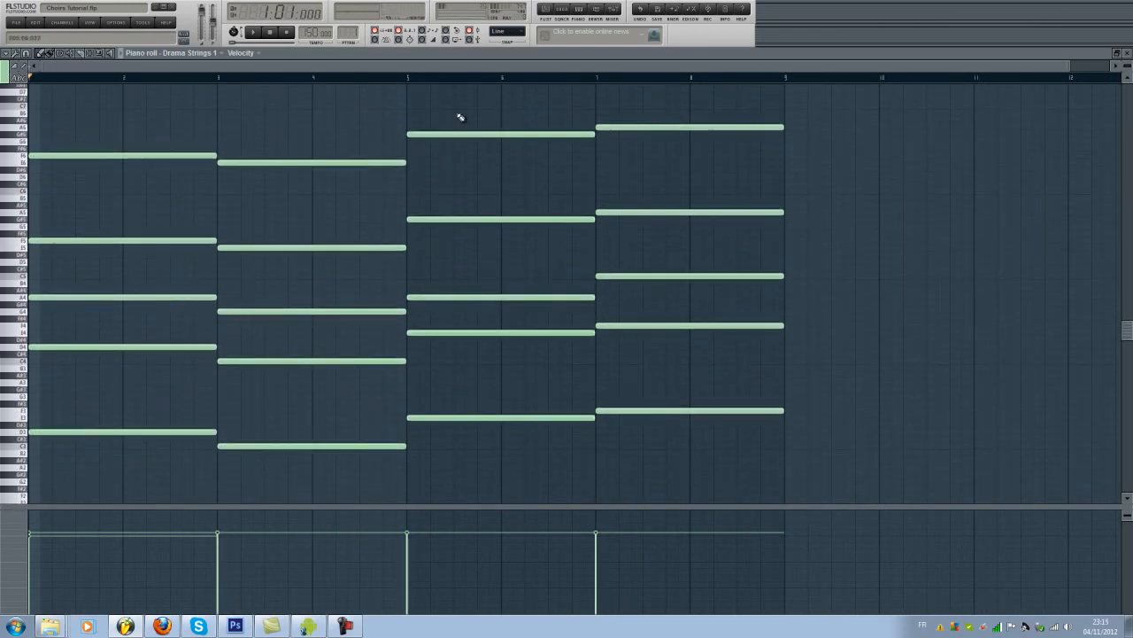
{"action": "scroll", "coordinate": [544, 10], "scroll_direction": "down", "scroll_amount": 1}
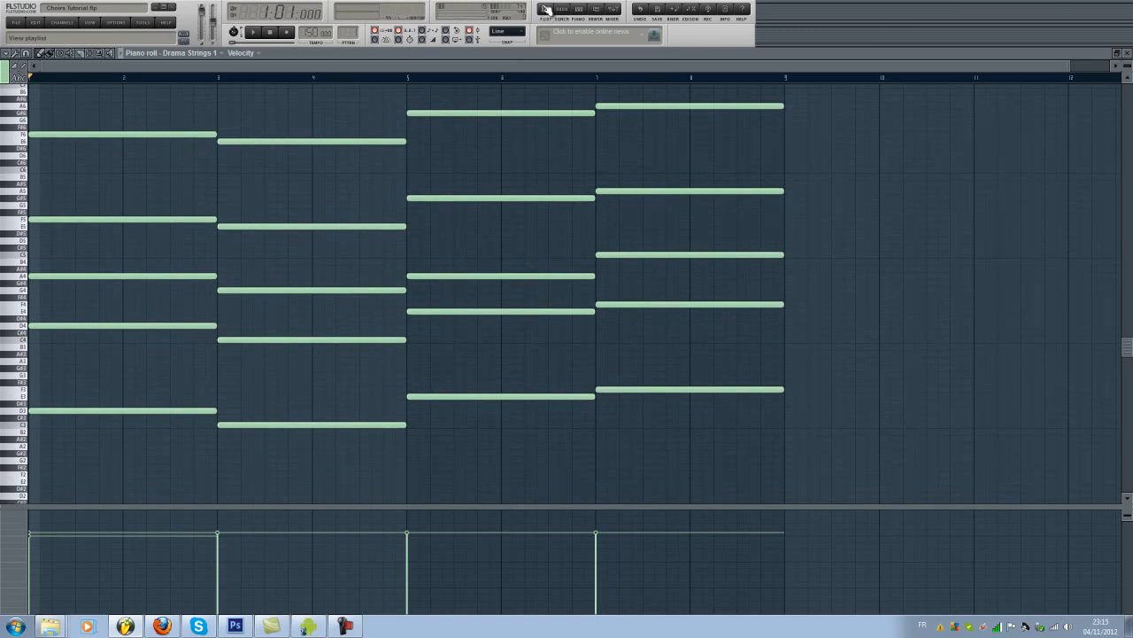
Open the Violin Solo 1 notes of Pattern 3 from the playlist and play the opening of the melody
{"action": "left_click", "coordinate": [545, 9]}
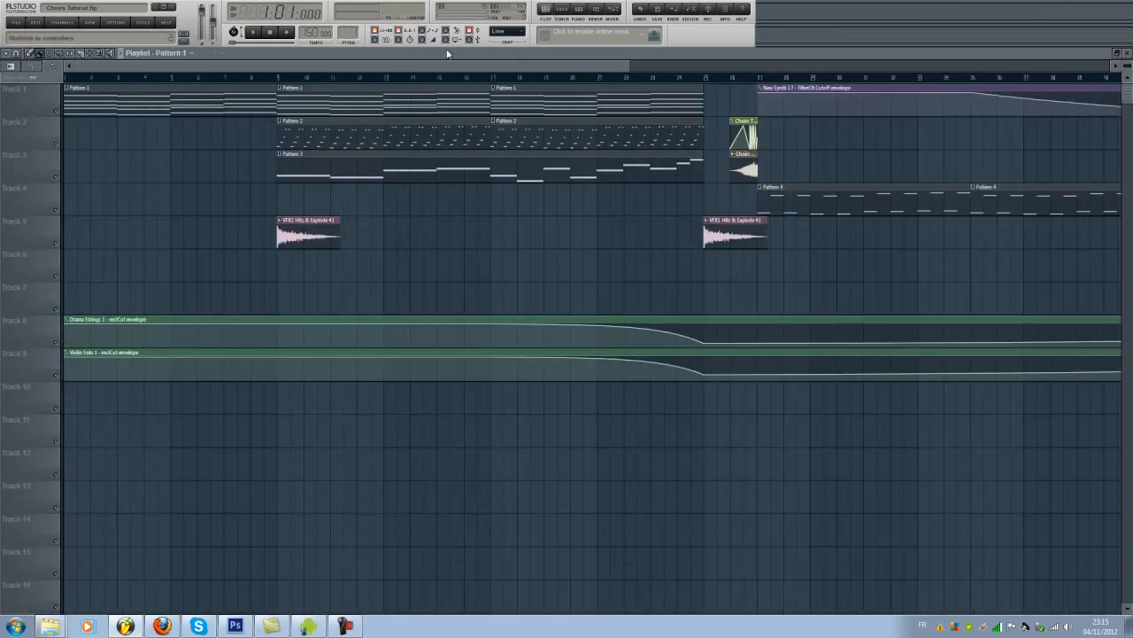
{"action": "scroll", "coordinate": [81, 151], "scroll_direction": "up", "scroll_amount": 2}
{"action": "scroll", "coordinate": [82, 151], "scroll_direction": "down", "scroll_amount": 2}
{"action": "left_click_drag", "start_coordinate": [149, 67], "coordinate": [59, 67]}
{"action": "double_click", "coordinate": [294, 156]}
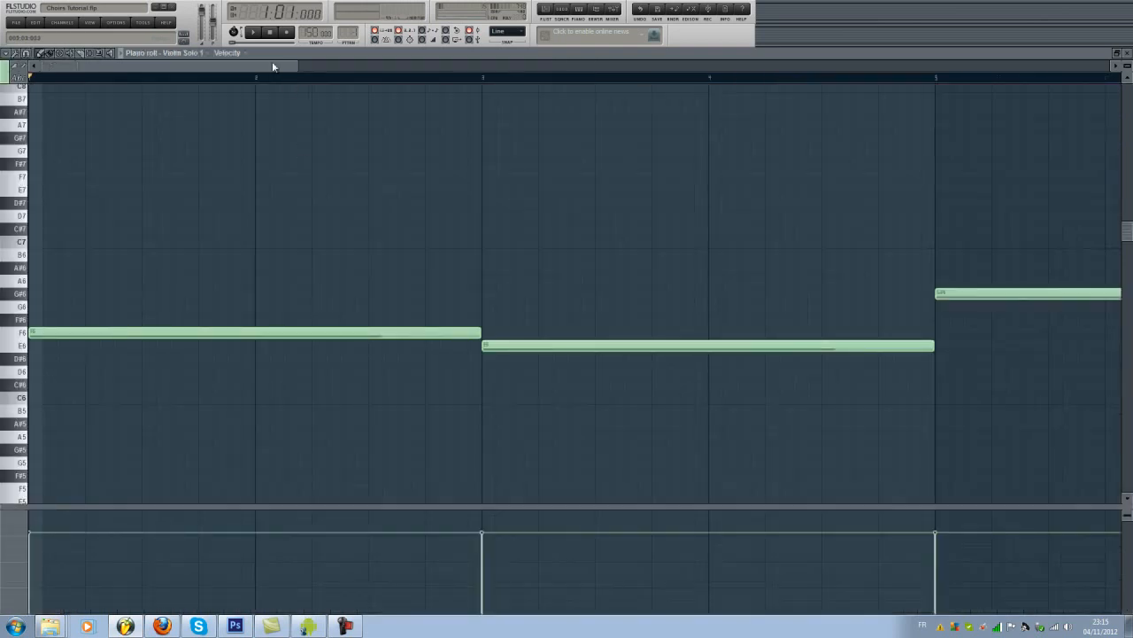
{"action": "scroll", "coordinate": [193, 209], "scroll_direction": "down", "scroll_amount": 3}
{"action": "left_click", "coordinate": [234, 33]}
{"action": "key", "text": "space"}
{"action": "key", "text": "space"}
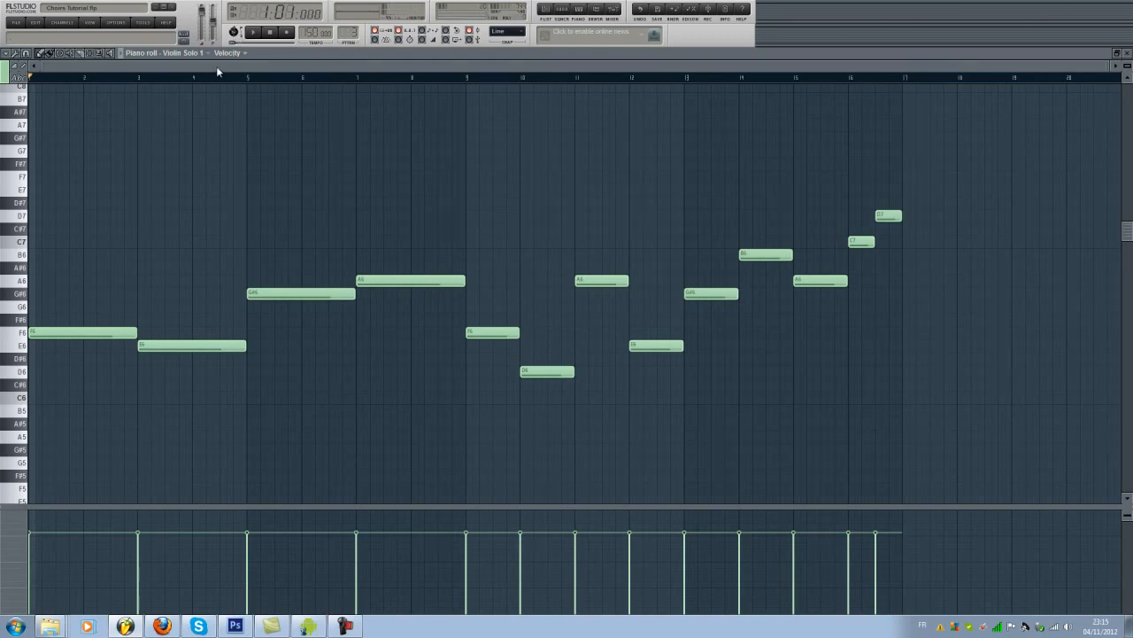
{"action": "key", "text": "space"}
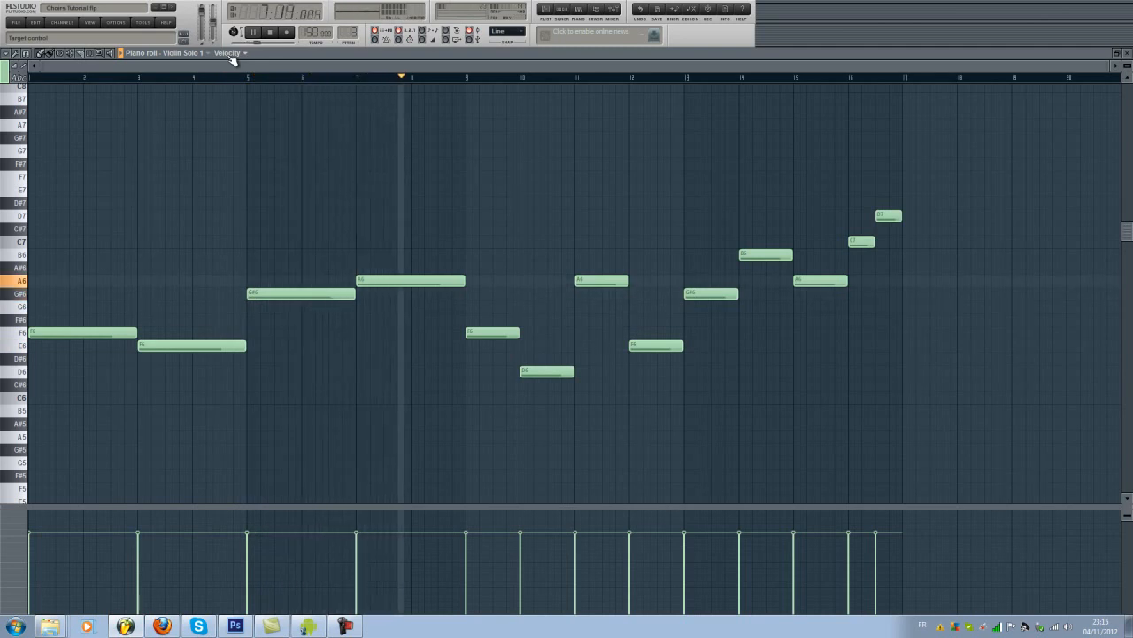
{"action": "key", "text": "space"}
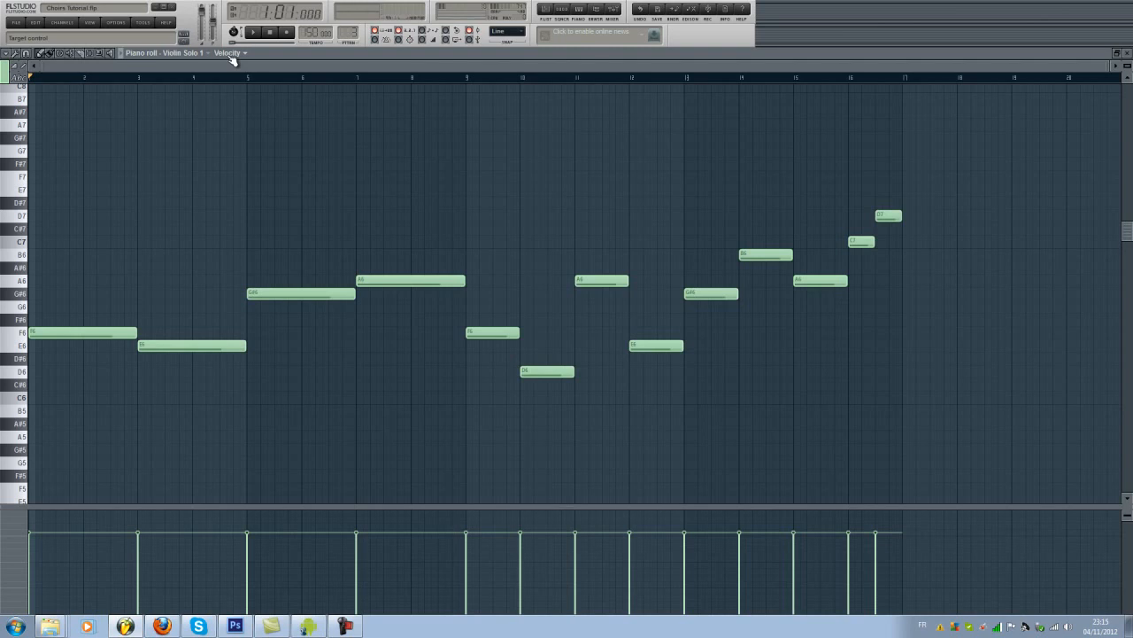
Duplicate the first four Violin Solo 1 notes into bars 9 to 16, and delete the copies again
{"action": "left_click_drag", "start_coordinate": [115, 211], "coordinate": [339, 337]}
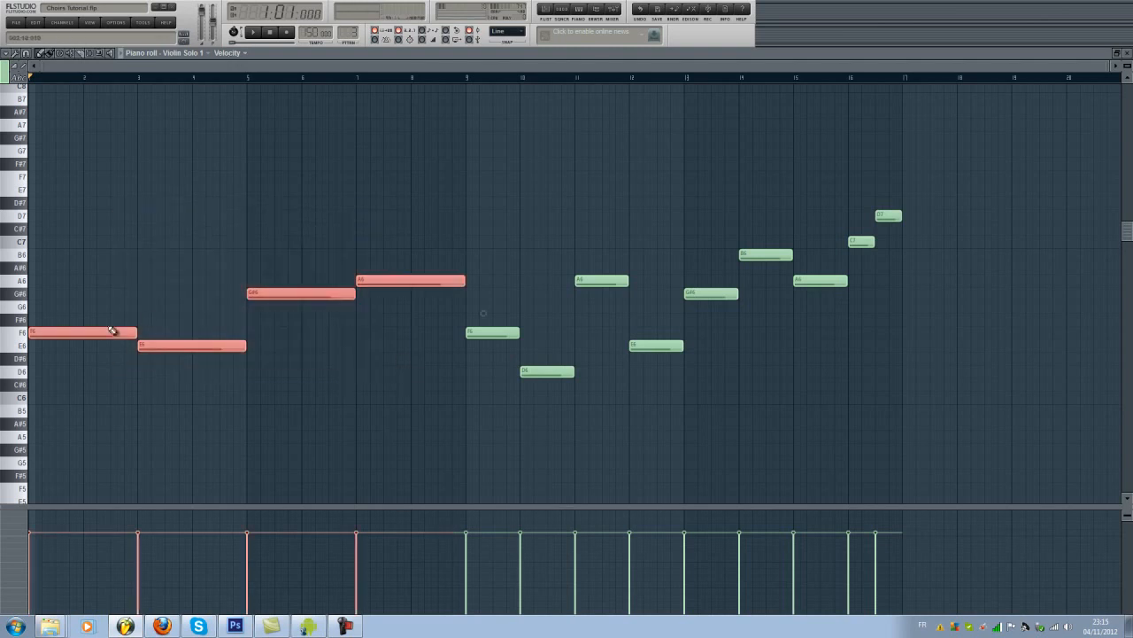
{"action": "key", "text": "ctrl+b"}
{"action": "left_click_drag", "start_coordinate": [526, 326], "coordinate": [527, 324]}
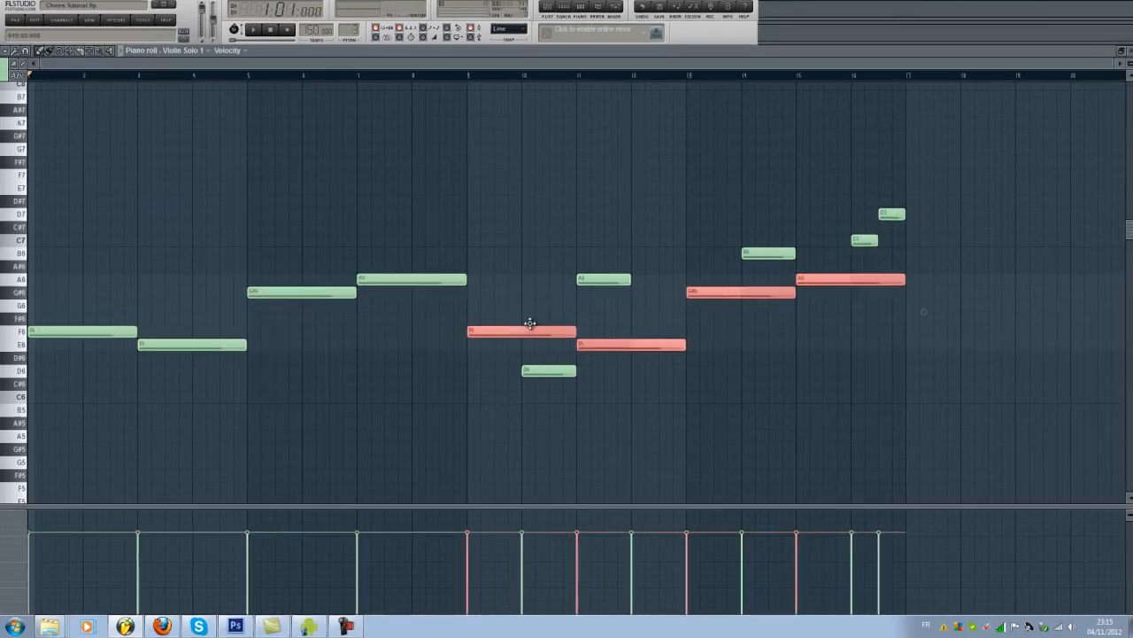
{"action": "key", "text": "Delete"}
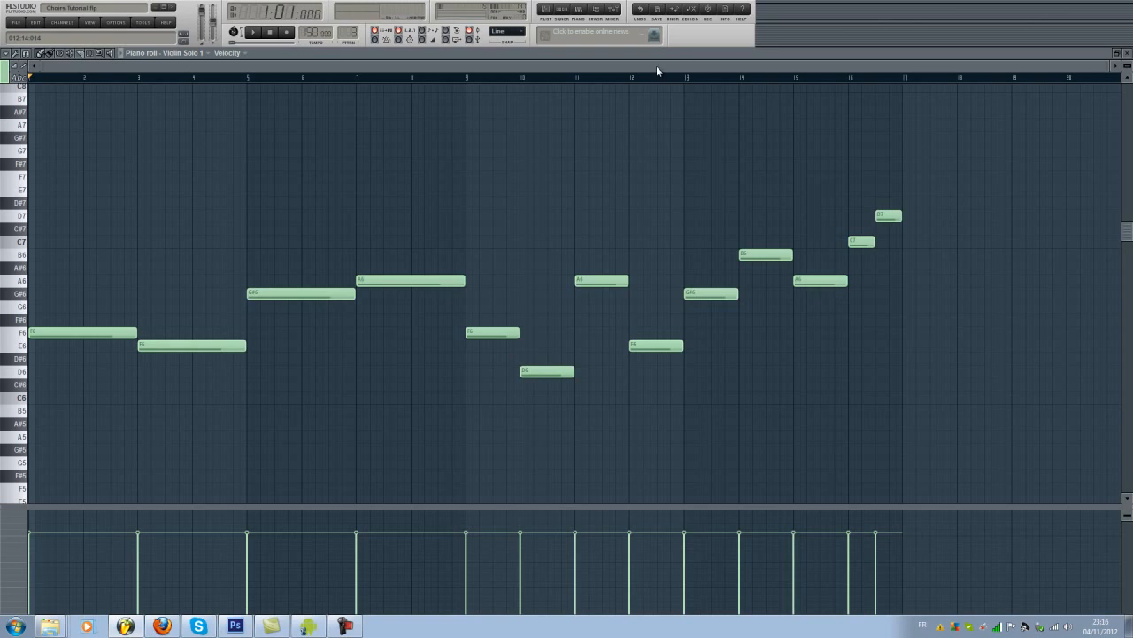
Play the Violin Solo 1 melody through to its closing bars, and return to the playlist
{"action": "key", "text": "space"}
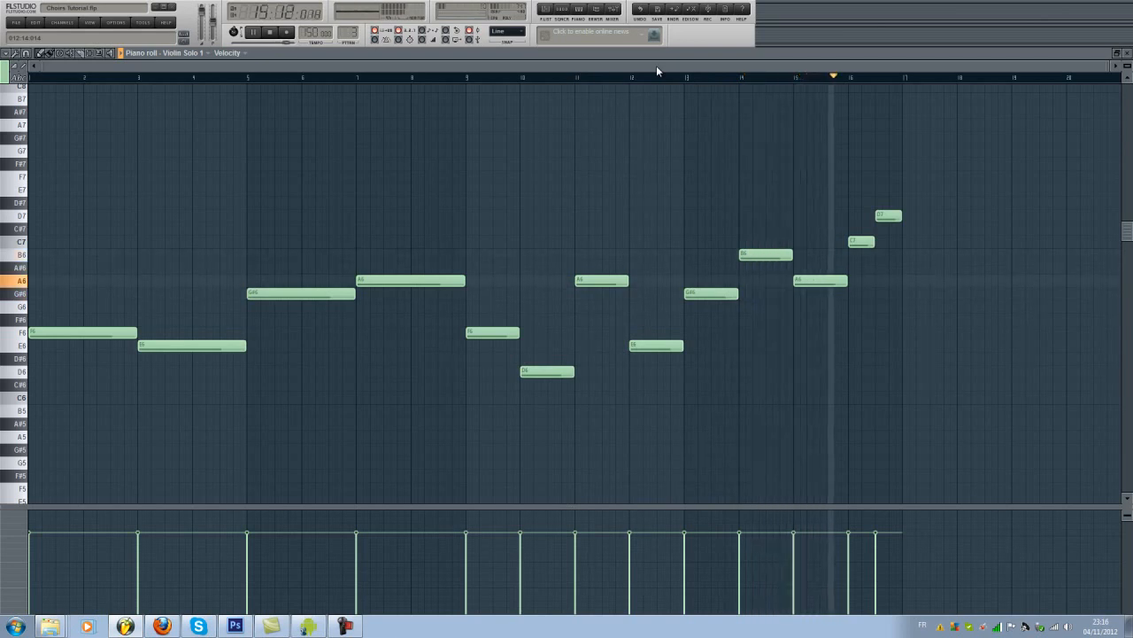
{"action": "key", "text": "space"}
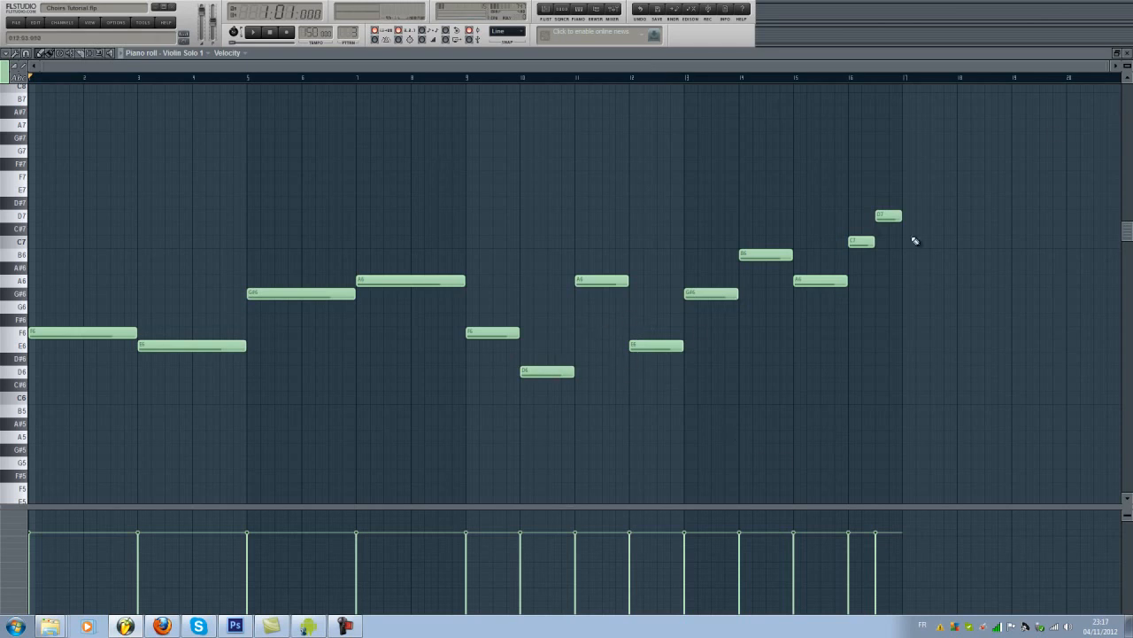
{"action": "left_click", "coordinate": [545, 10]}
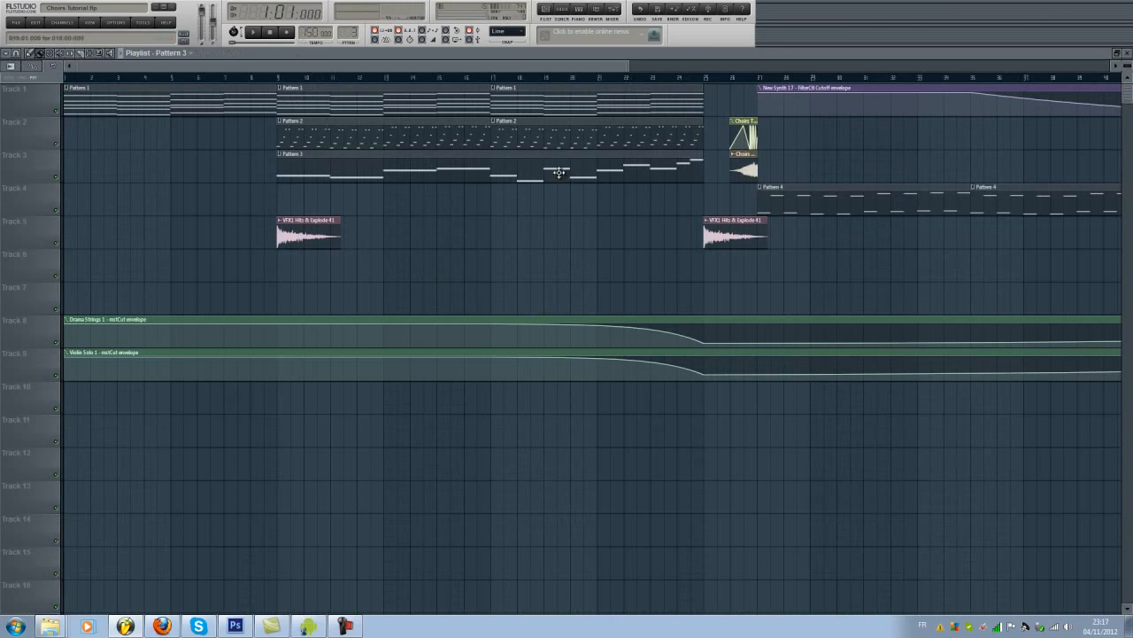
Play the arrangement from bar 9, and move the playlist playback position to bar 17
{"action": "left_click", "coordinate": [278, 78]}
{"action": "key", "text": "space"}
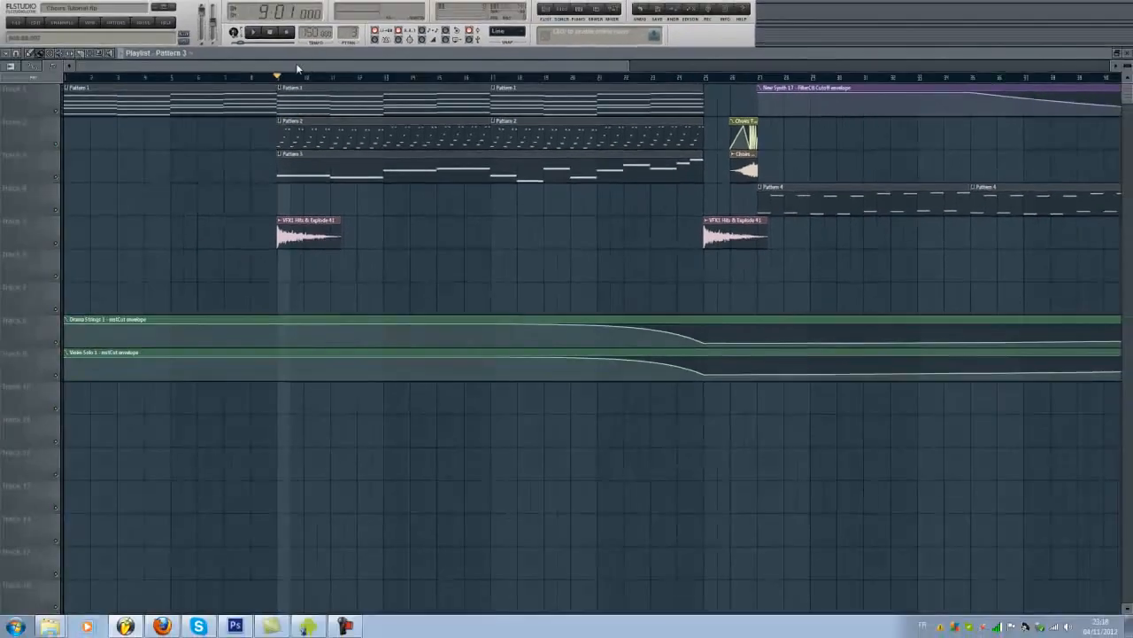
{"action": "scroll", "coordinate": [250, 165], "scroll_direction": "down", "scroll_amount": 2}
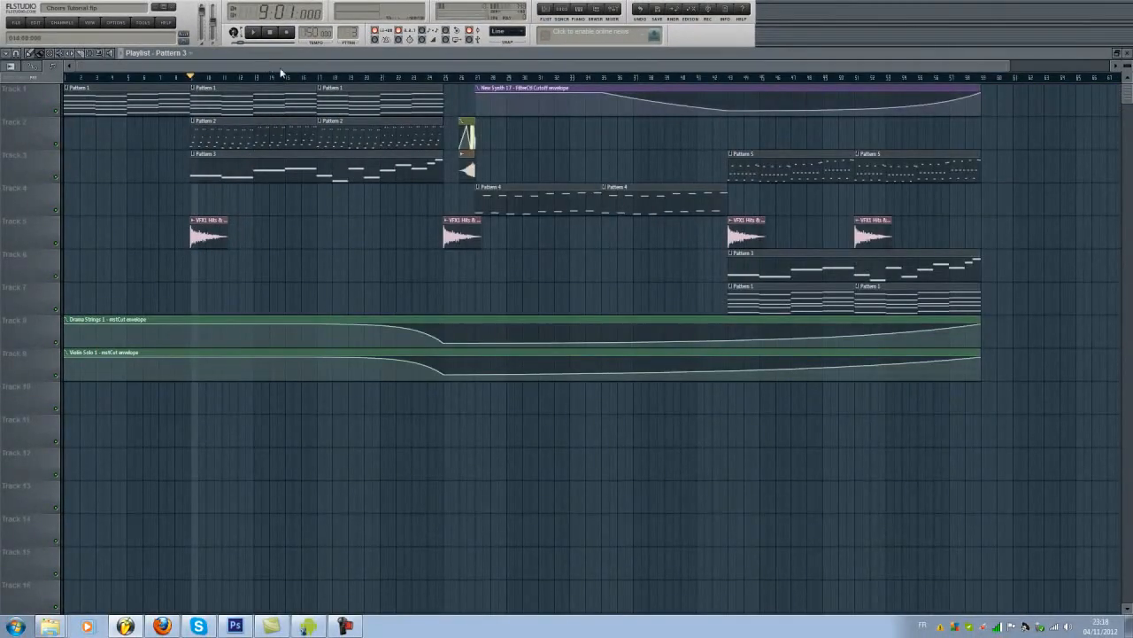
{"action": "left_click", "coordinate": [319, 77]}
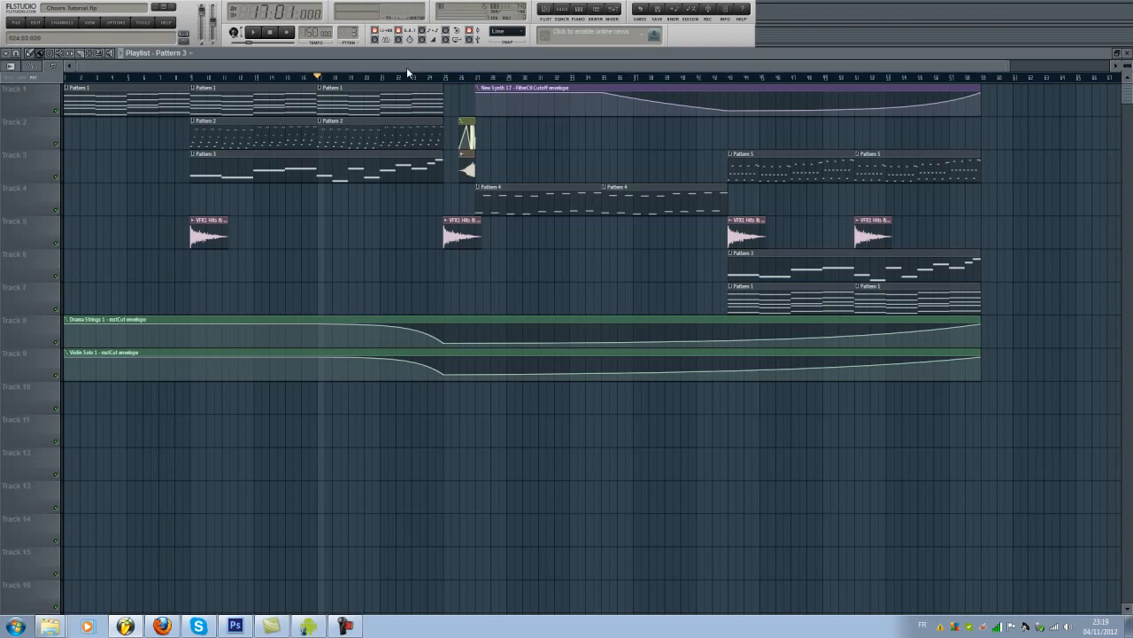
Open the New Synth 17 channel's Sylenth instrument from the channel list
{"action": "left_click", "coordinate": [565, 9]}
{"action": "left_click", "coordinate": [526, 181]}
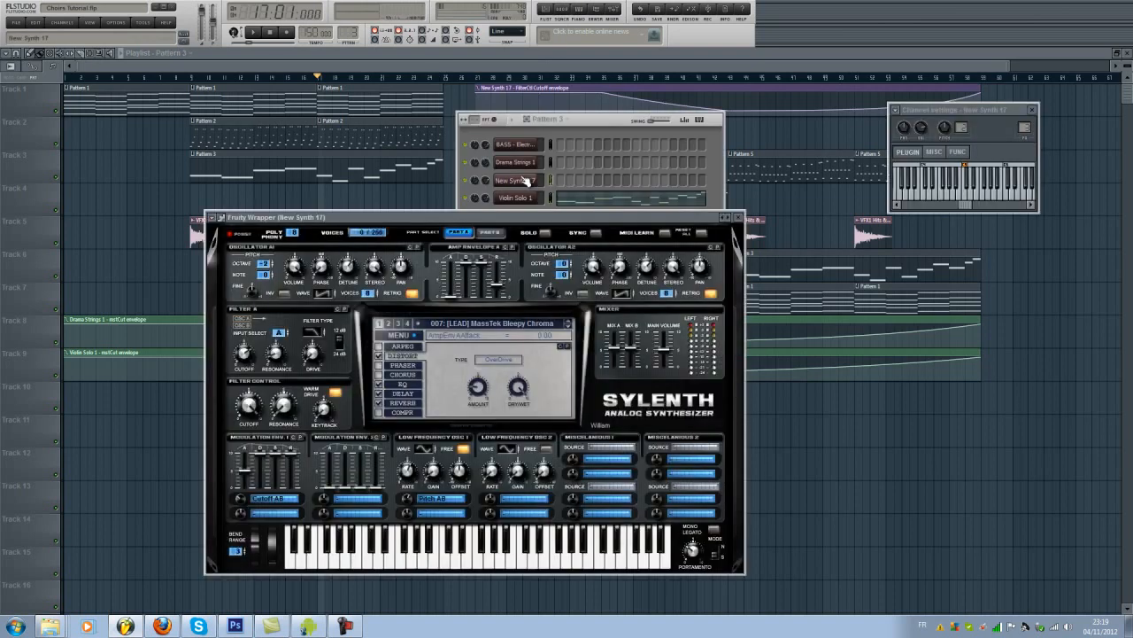
Inspect the Fruity Parametric EQ 2 and Toraverb effects in the mixer, and close the open windows to return to the playlist
{"action": "left_click", "coordinate": [526, 181]}
{"action": "left_click", "coordinate": [527, 118]}
{"action": "left_click", "coordinate": [612, 11]}
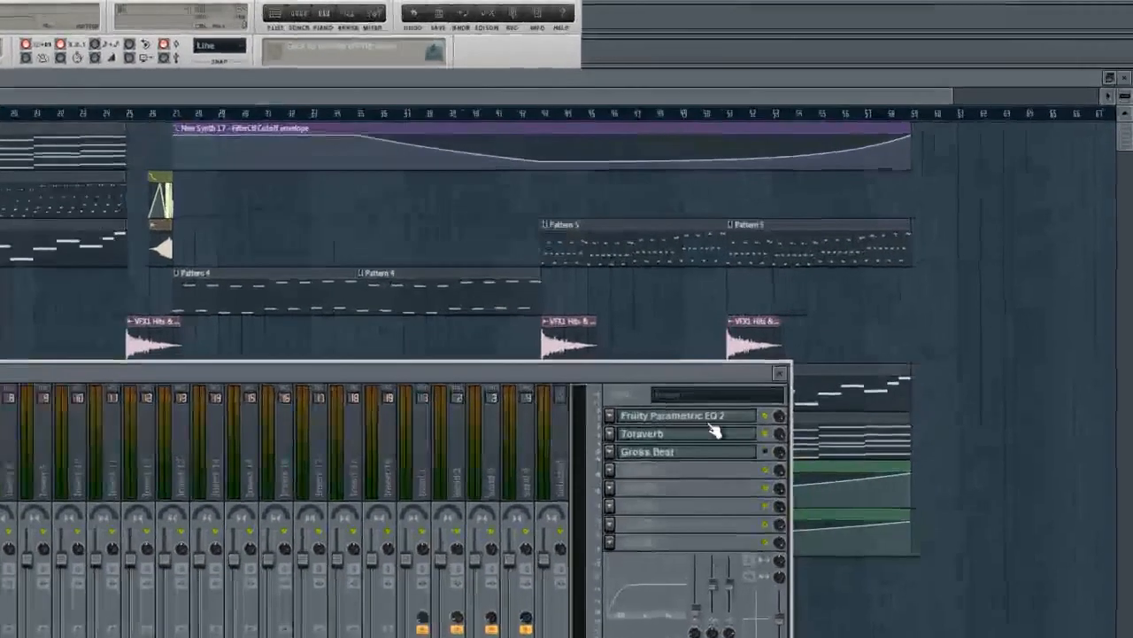
{"action": "left_click", "coordinate": [841, 286]}
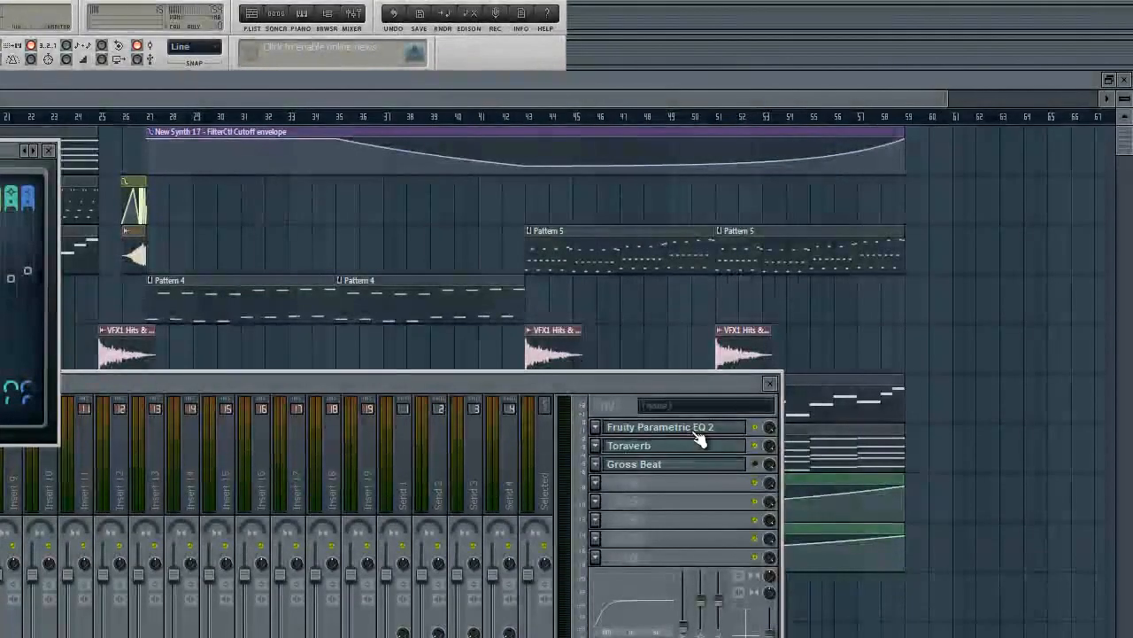
{"action": "left_click", "coordinate": [629, 443]}
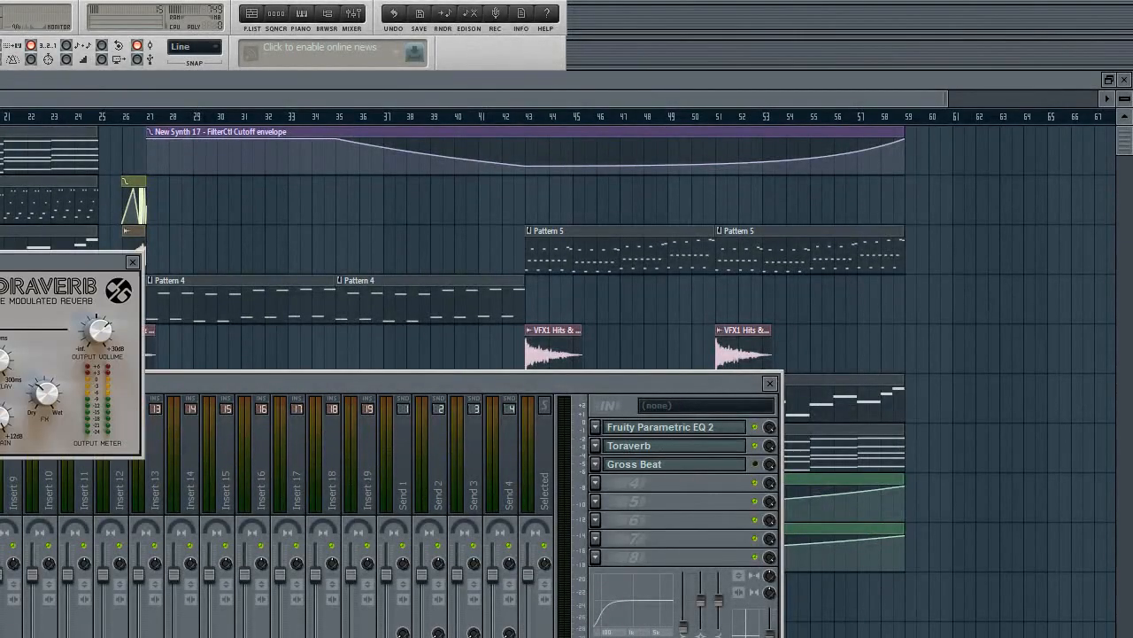
{"action": "key", "text": "F12"}
Play the arrangement's second half, and extend the New Synth 17 FilterCtl Cutoff envelope clip to bar 65
{"action": "left_click", "coordinate": [198, 115]}
{"action": "left_click", "coordinate": [0, 116]}
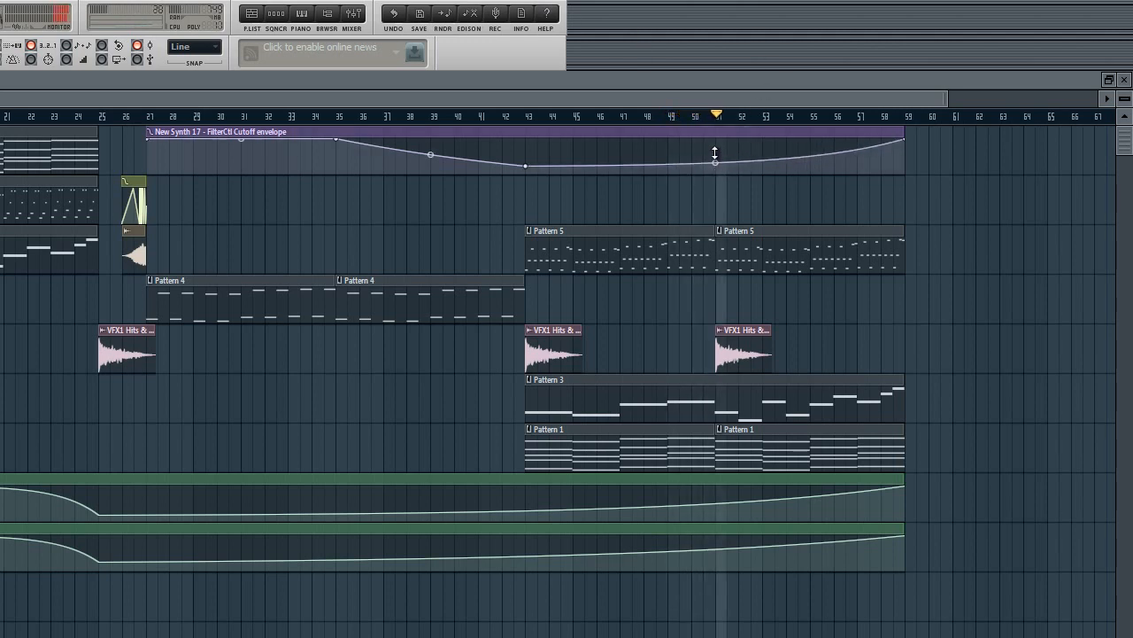
{"action": "mouse_move", "coordinate": [837, 95]}
{"action": "left_mouse_down"}
{"action": "mouse_move", "coordinate": [1003, 88]}
{"action": "mouse_move", "coordinate": [898, 84]}
{"action": "left_mouse_up"}
{"action": "mouse_move", "coordinate": [688, 132]}
{"action": "left_mouse_down"}
{"action": "mouse_move", "coordinate": [820, 133]}
{"action": "mouse_move", "coordinate": [888, 101]}
{"action": "left_mouse_up"}
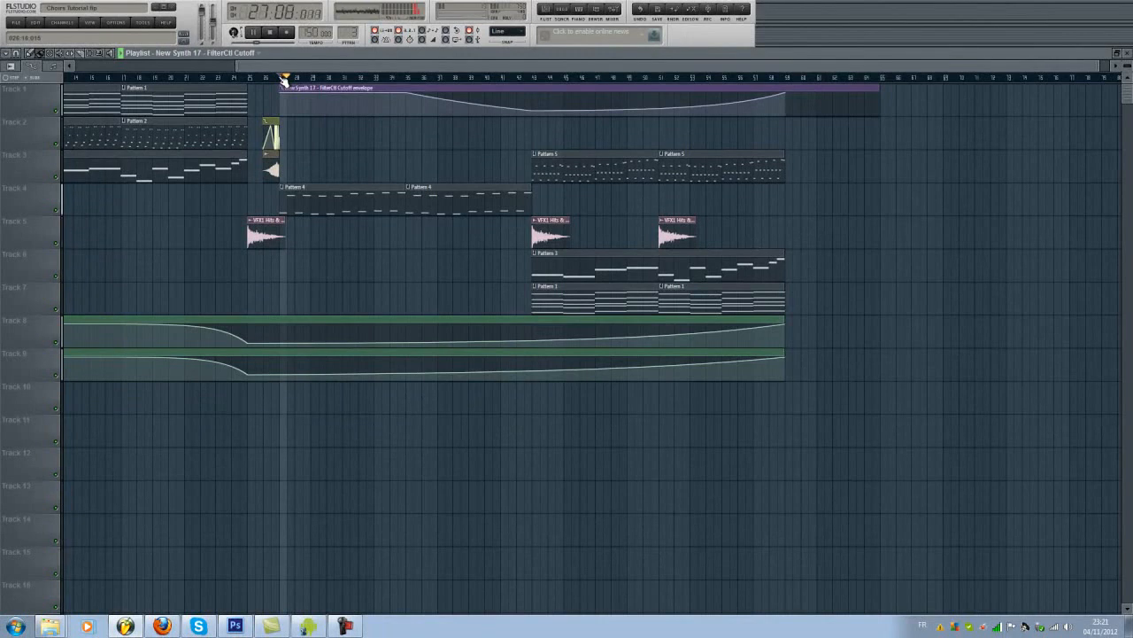
Stop playback and move the playlist playback position to bar 1
{"action": "key", "text": "space"}
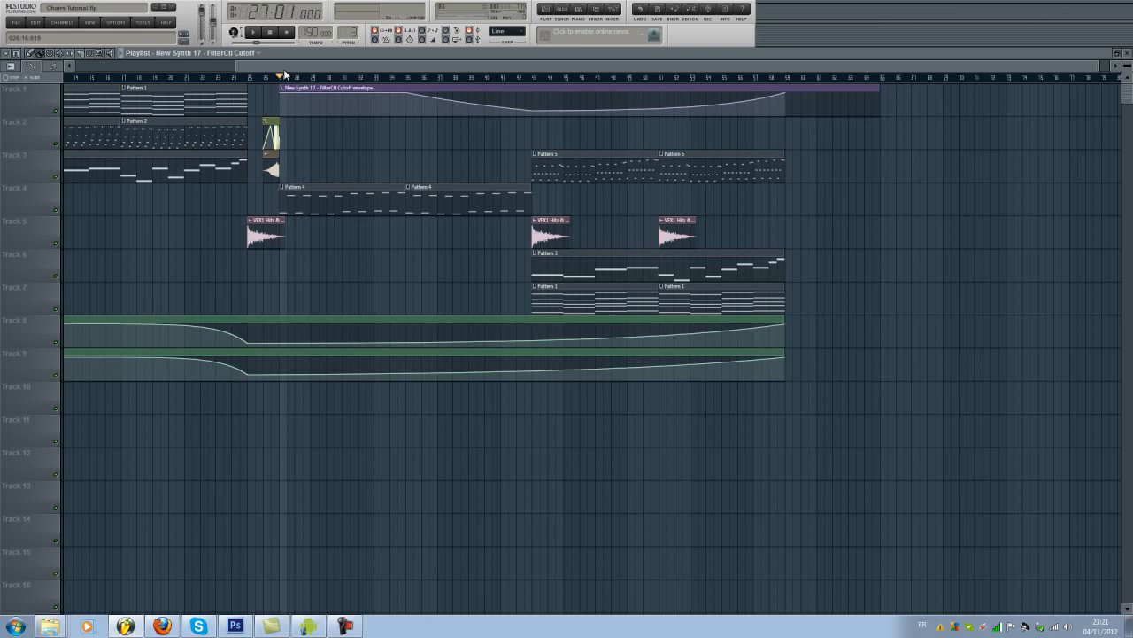
{"action": "left_click_drag", "start_coordinate": [344, 66], "coordinate": [90, 74]}
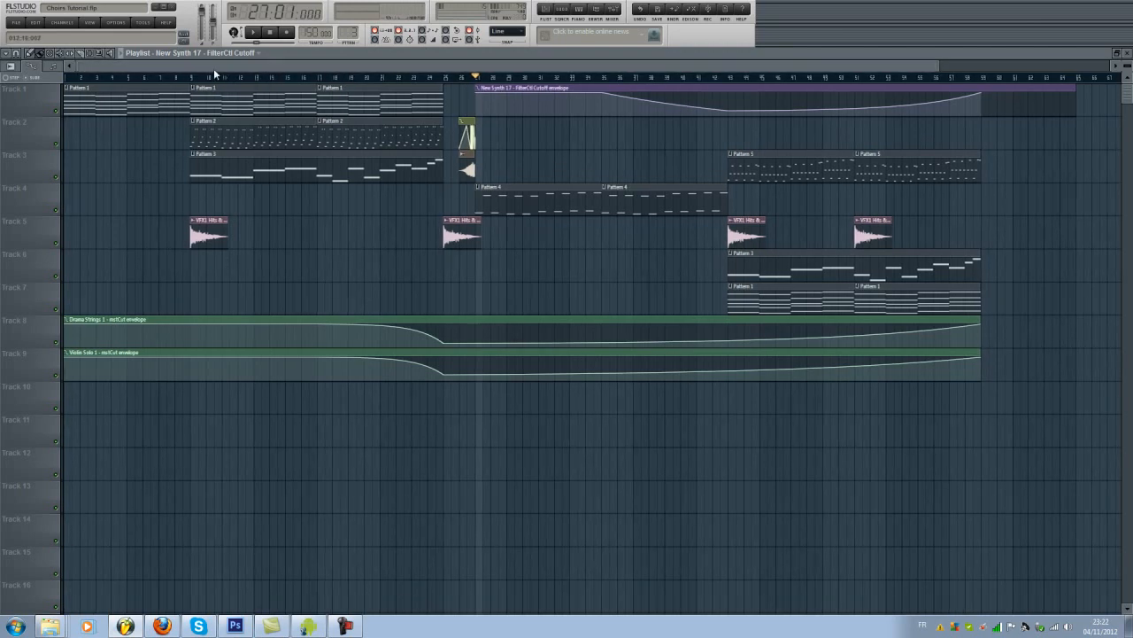
{"action": "left_click", "coordinate": [72, 79]}
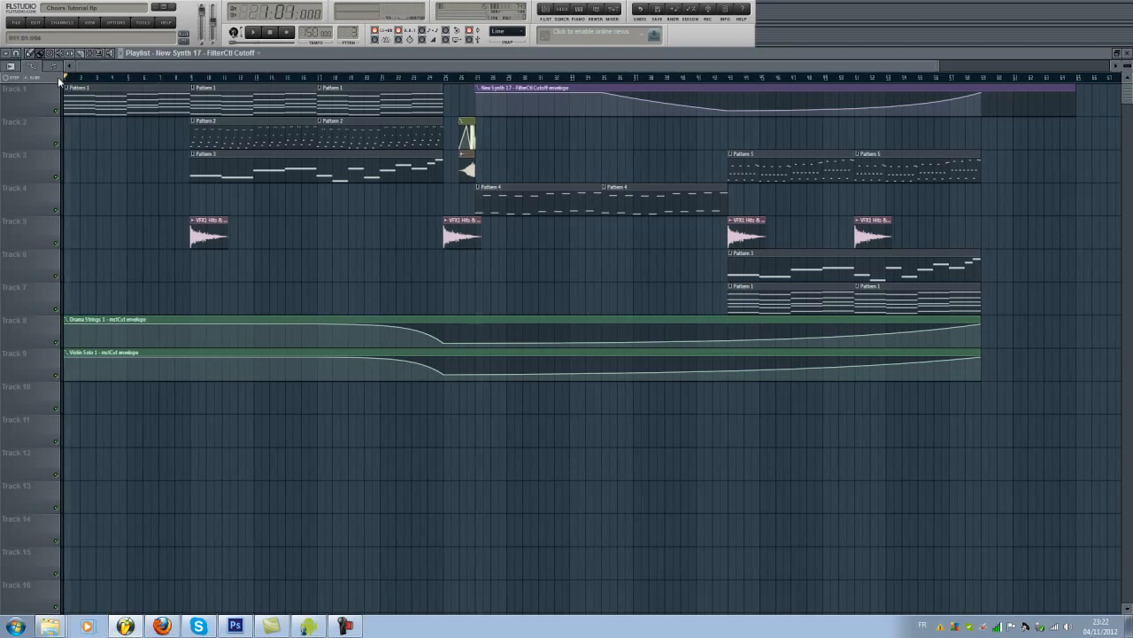